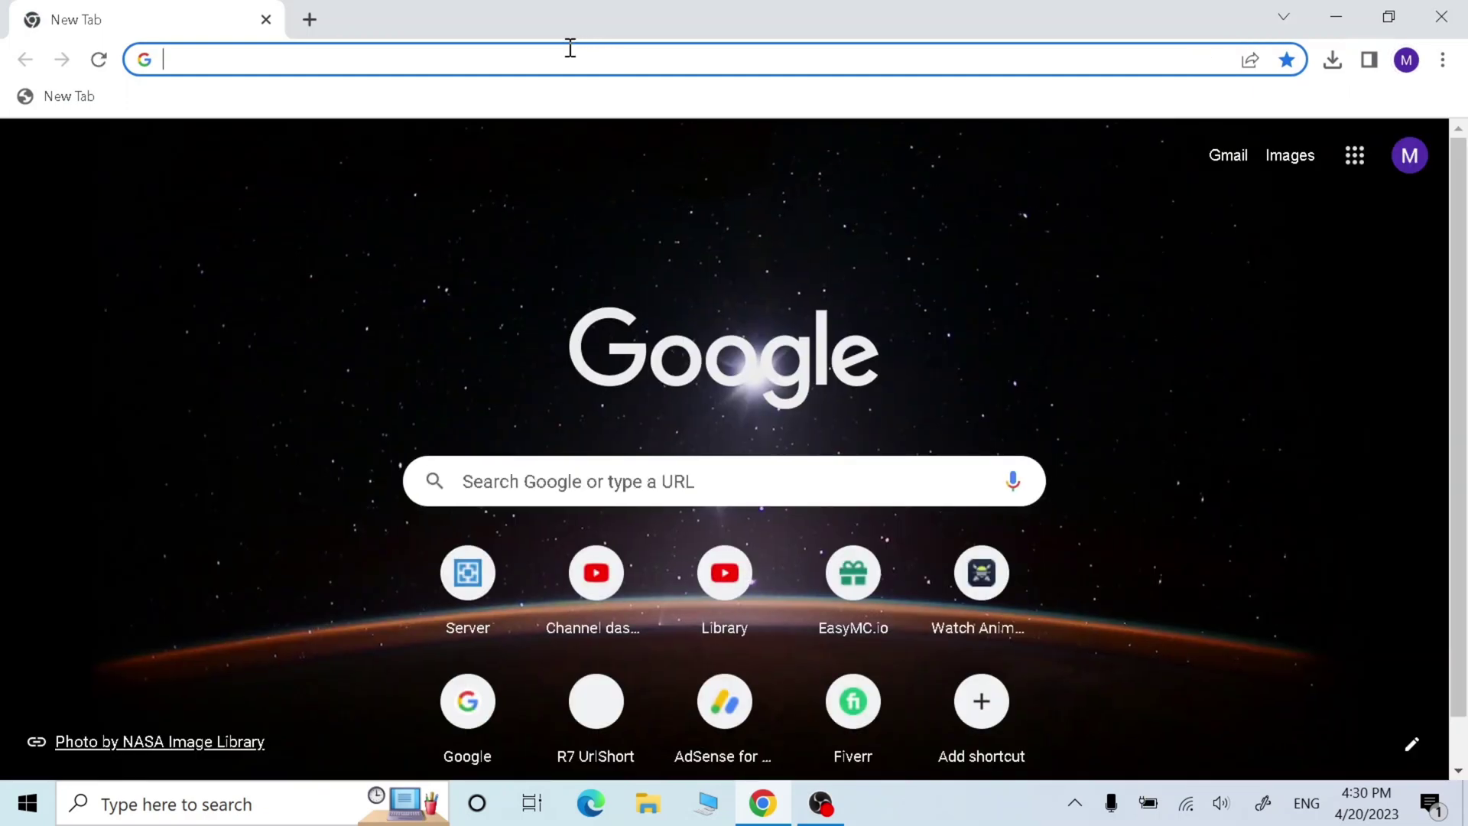
pyautogui.write('https://7r6.com/ps3')
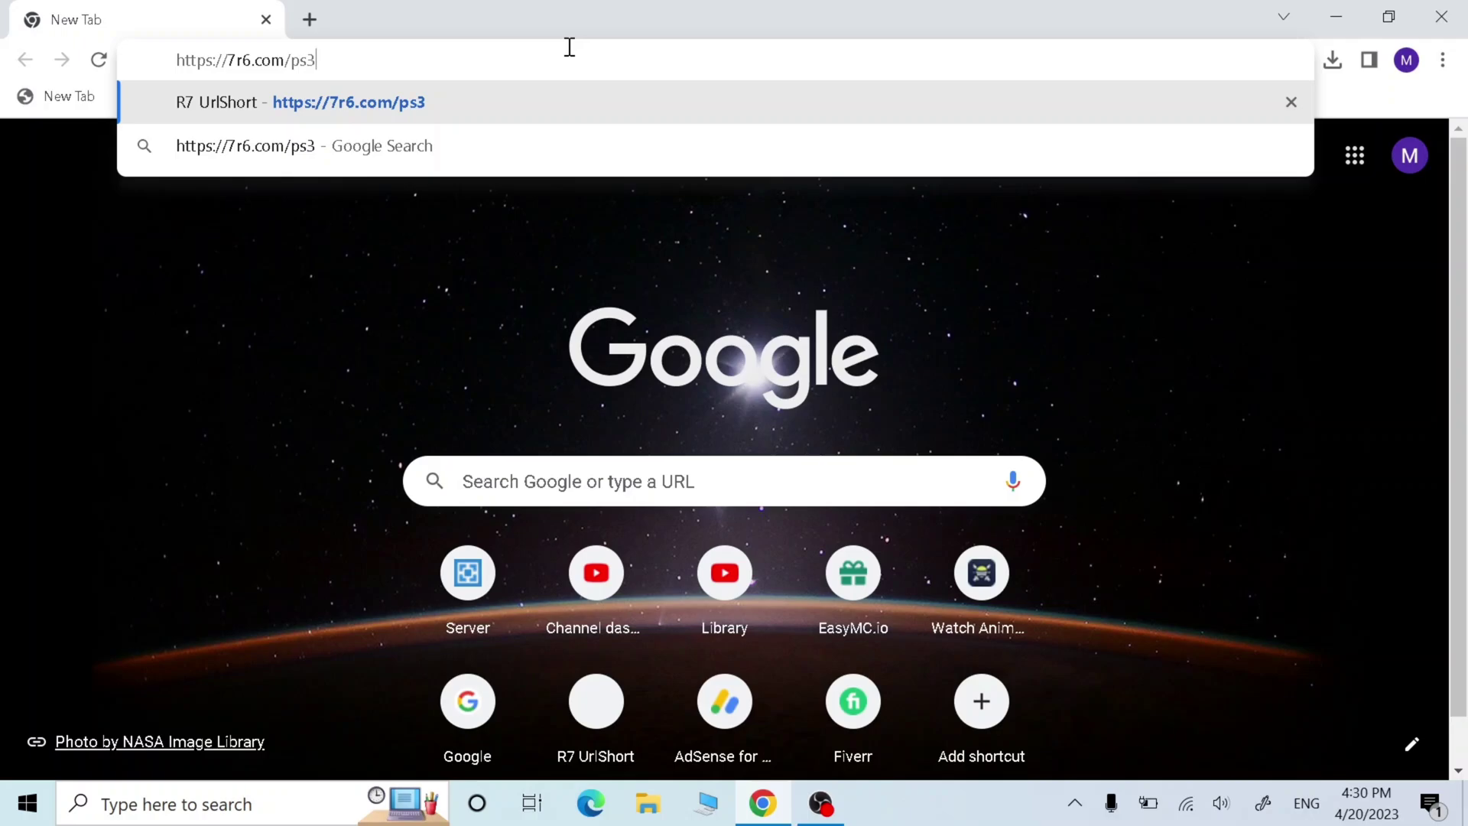
pyautogui.press('Return')
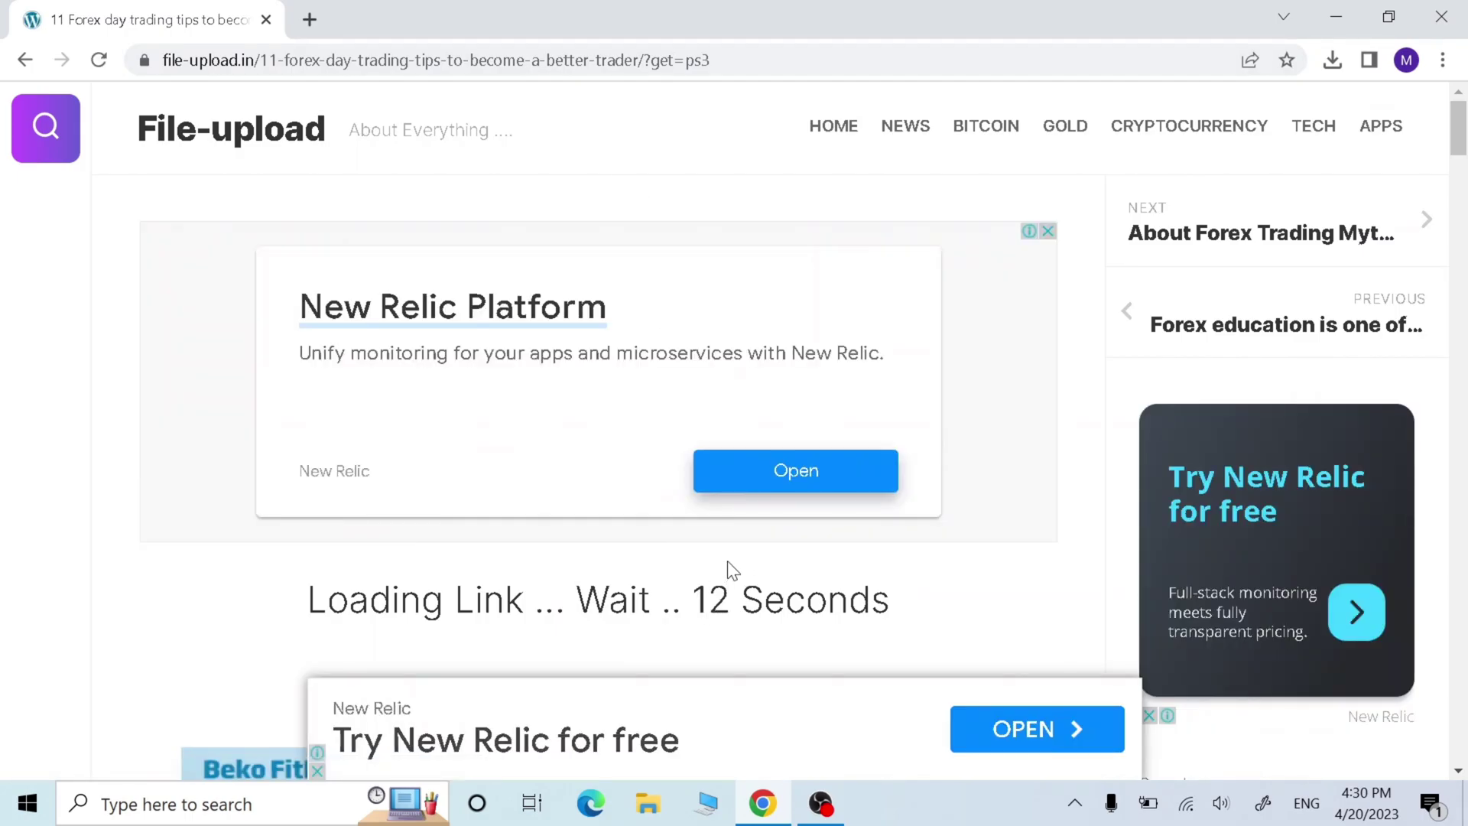
pyautogui.scroll(-4, 722, 577)
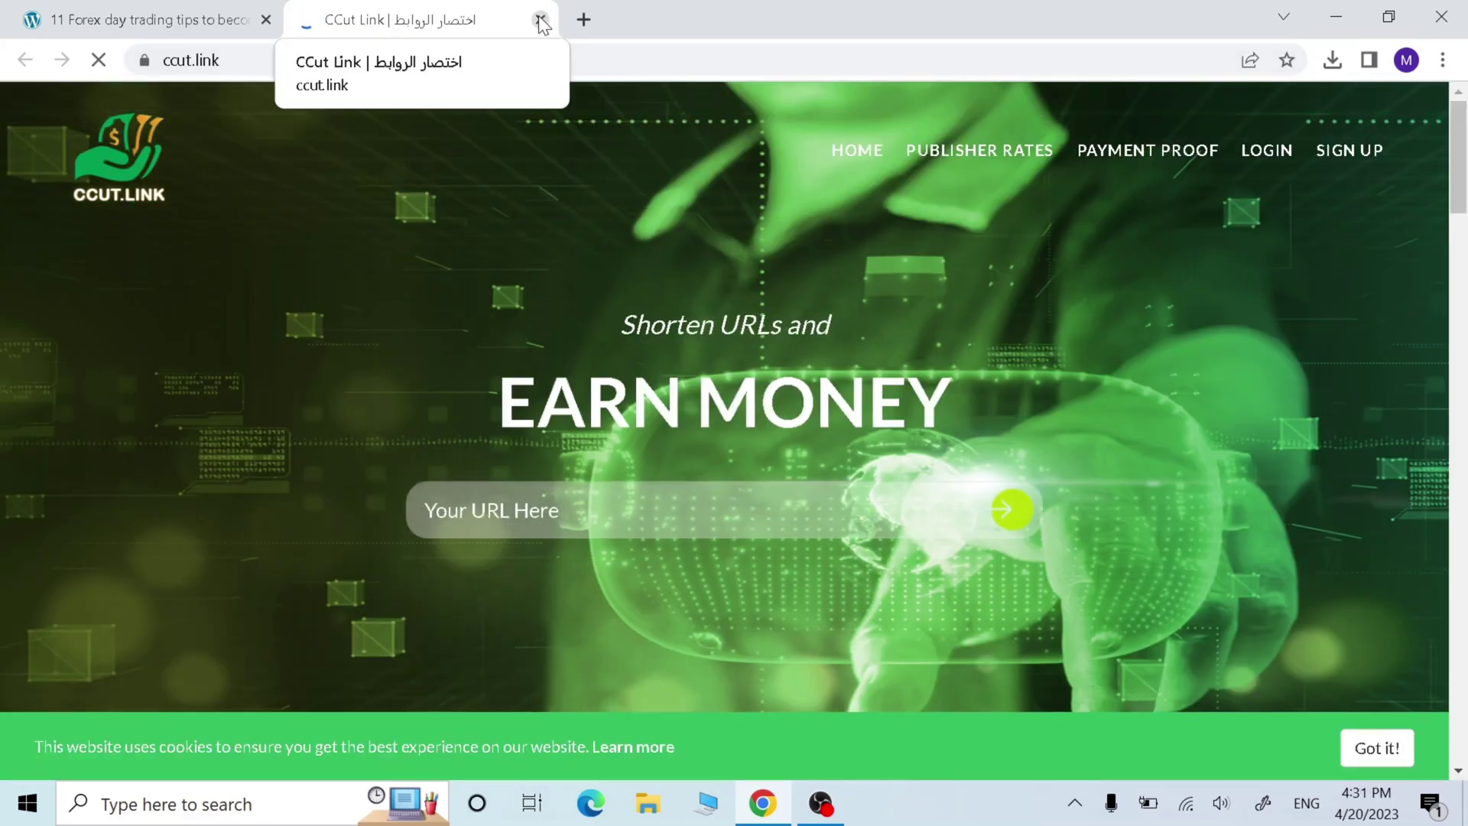
pyautogui.click(540, 19)
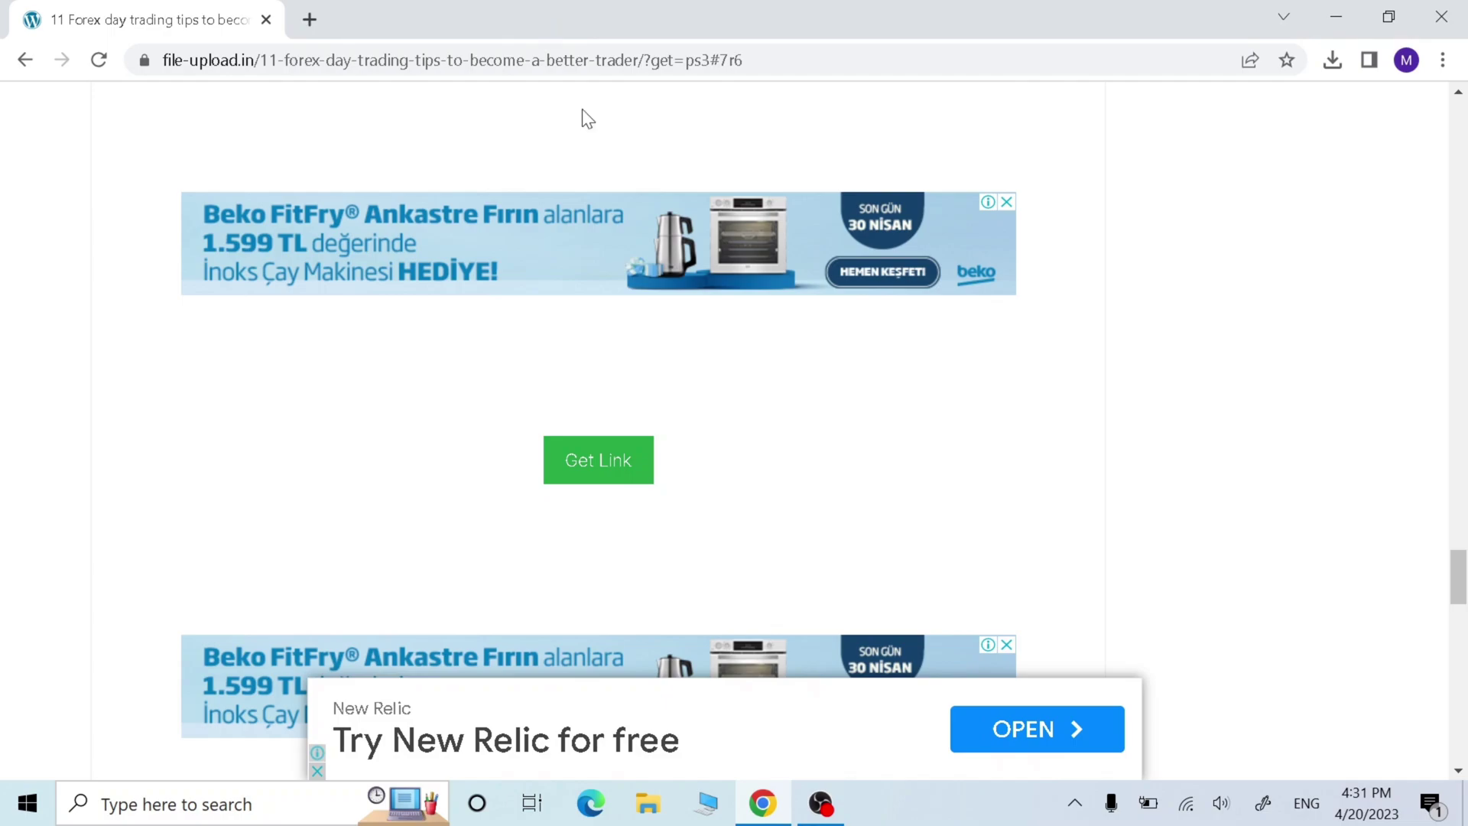
pyautogui.click(602, 467)
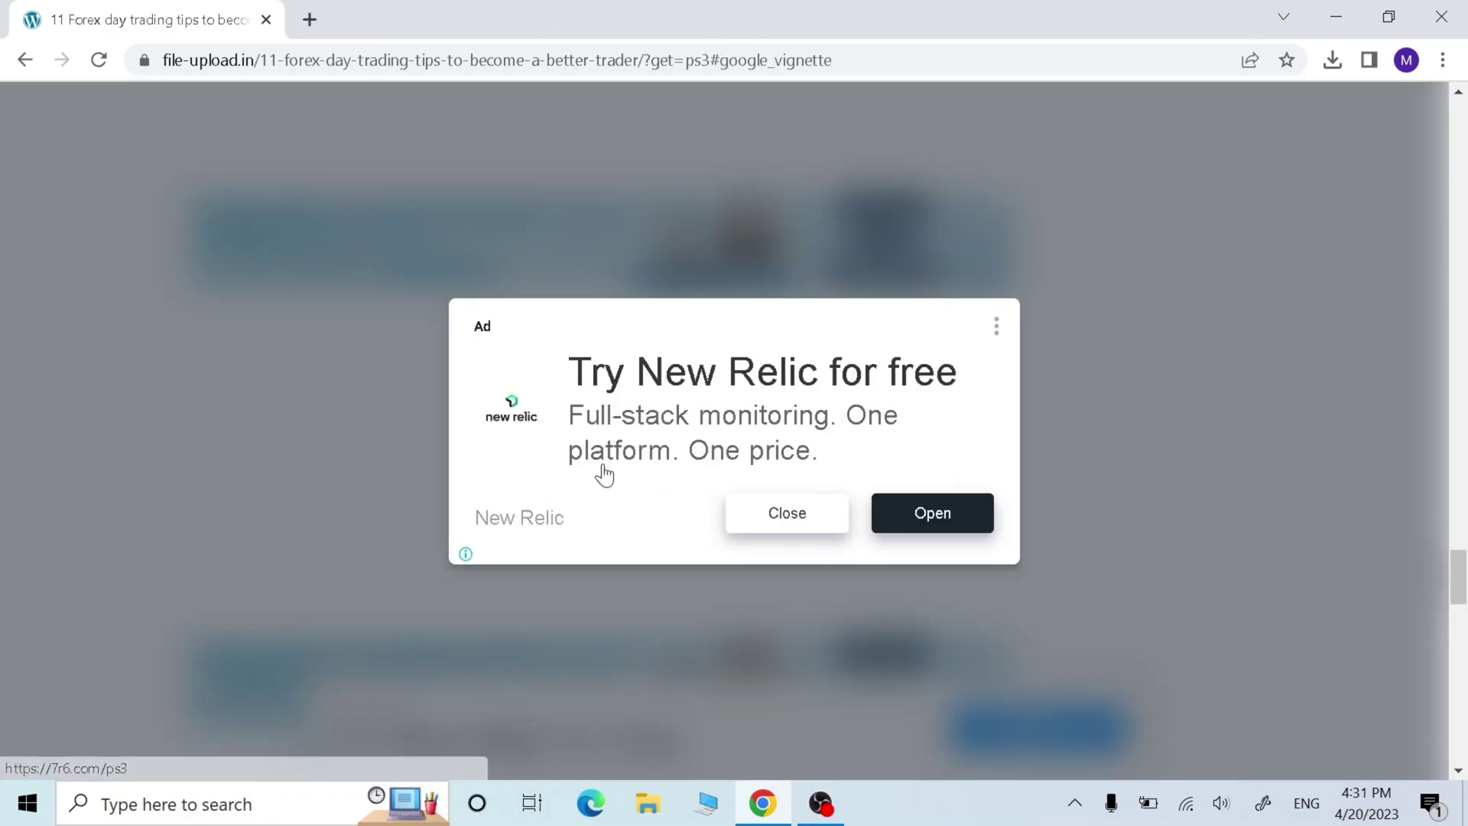
pyautogui.click(777, 518)
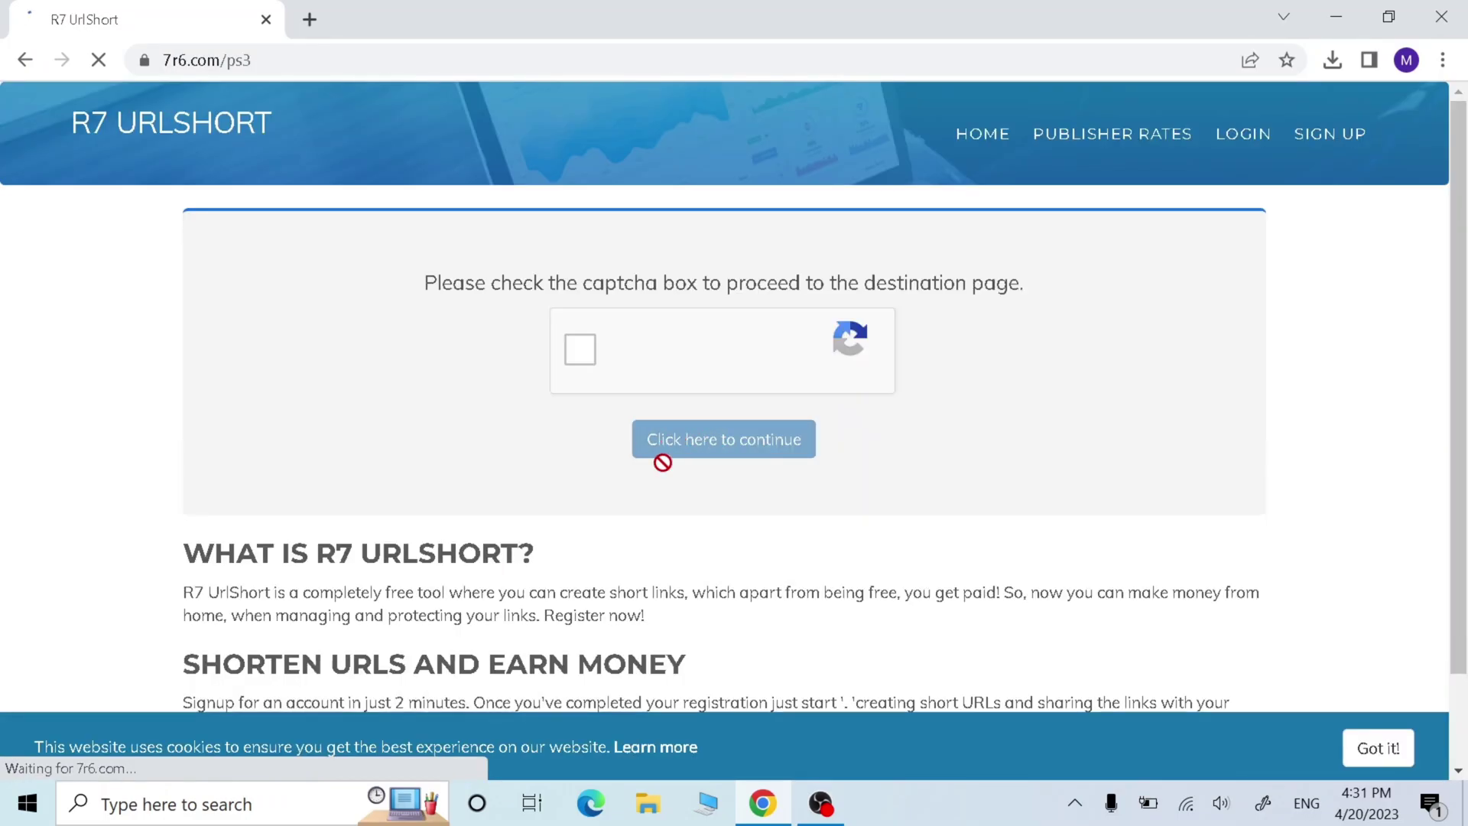
# Pass the captcha by choosing all images with bicycles, and continue through the link to the PlayStation support page
pyautogui.click(579, 350)
pyautogui.click(825, 357)
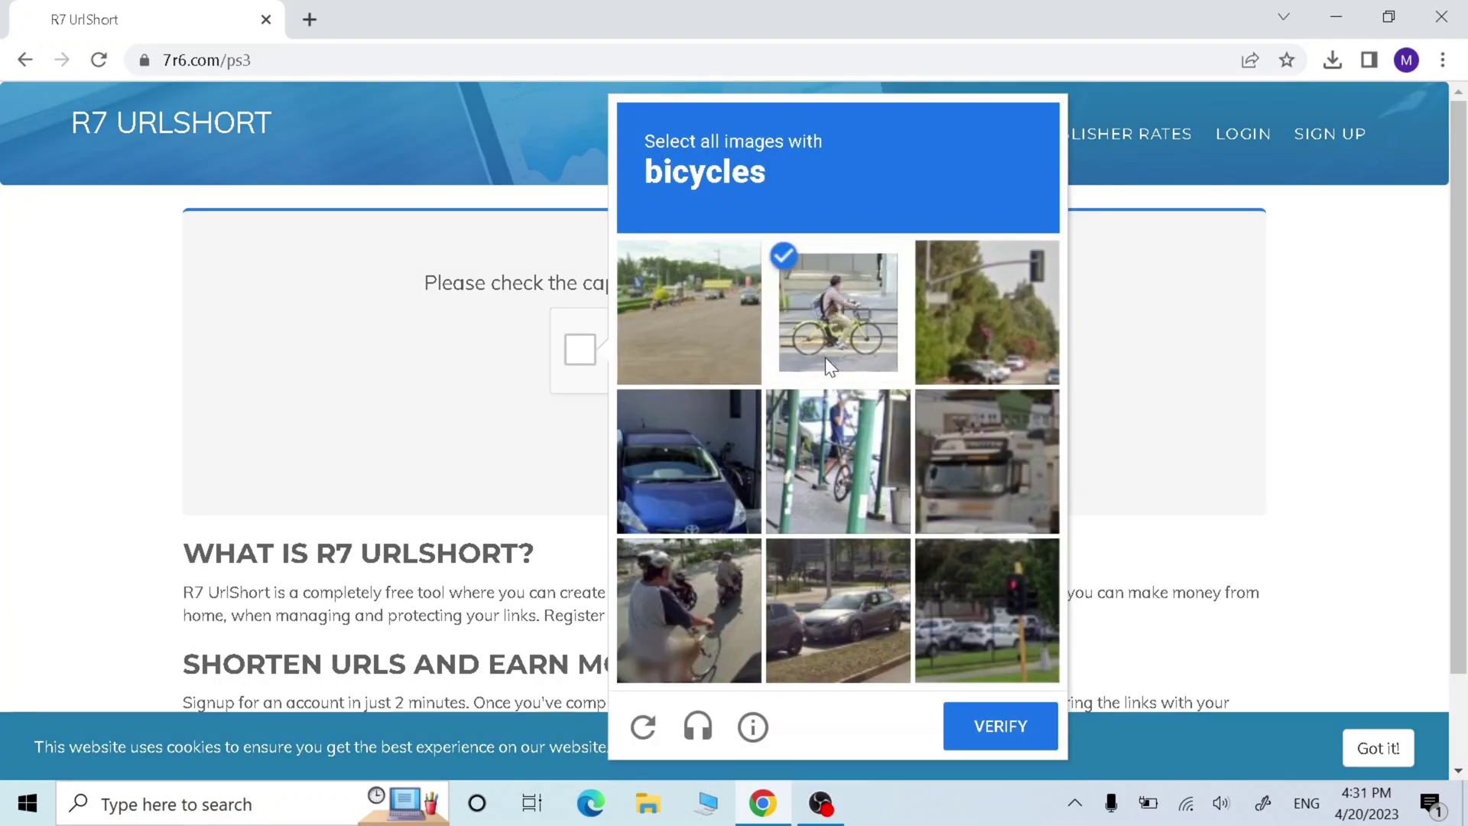
pyautogui.click(835, 483)
pyautogui.click(726, 604)
pyautogui.click(978, 721)
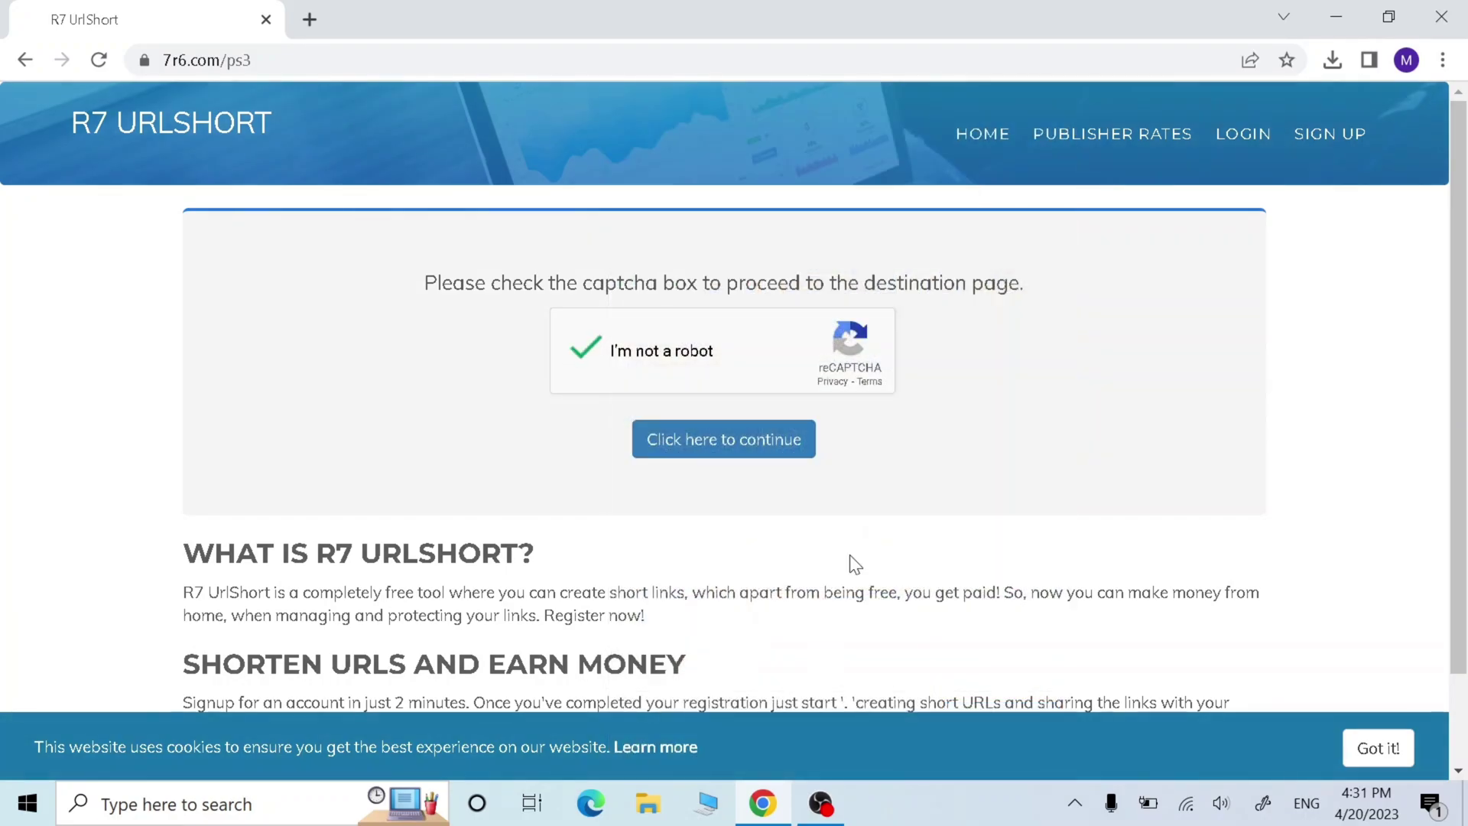
pyautogui.click(716, 444)
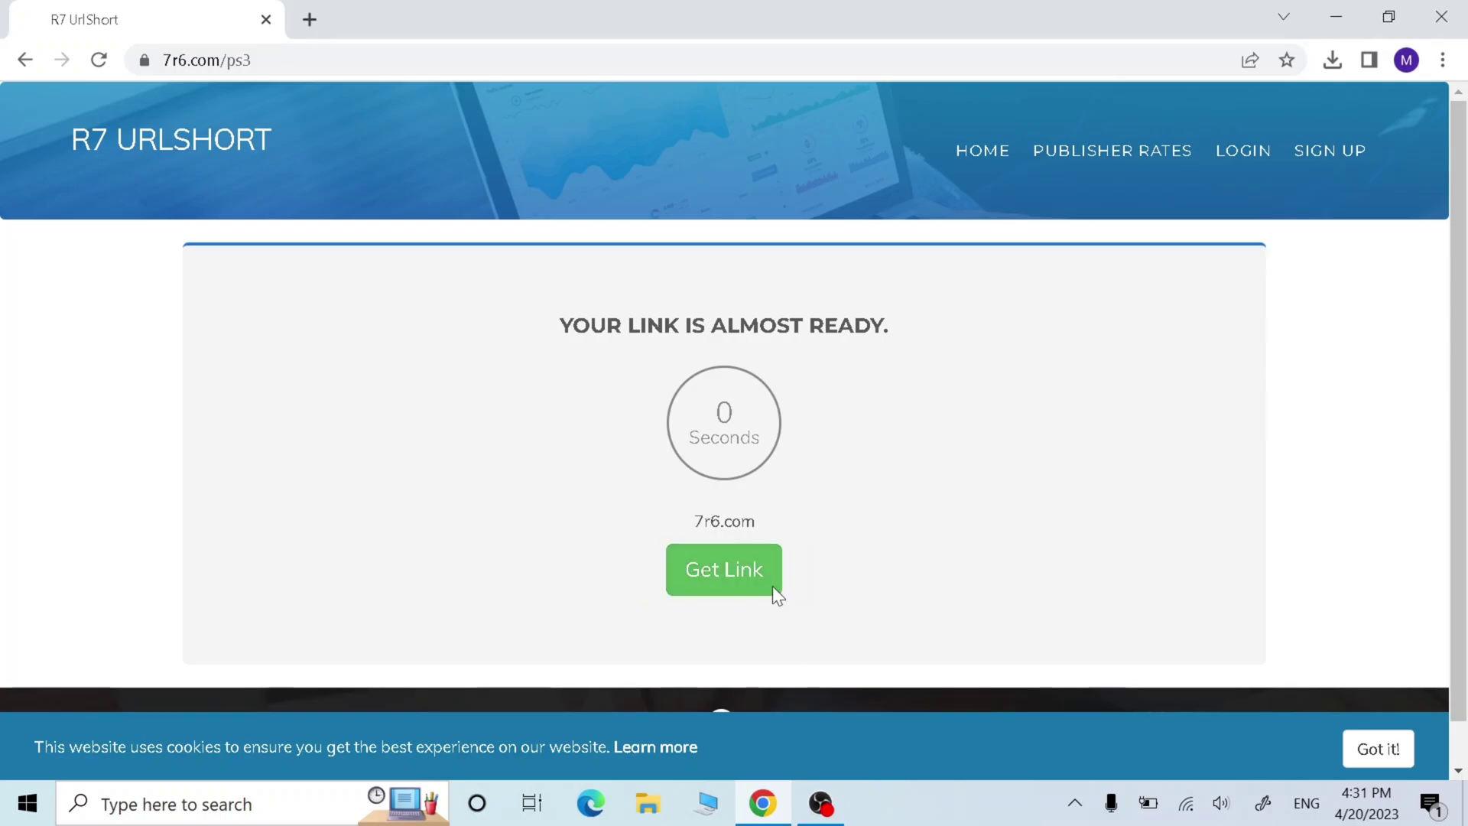
pyautogui.click(724, 575)
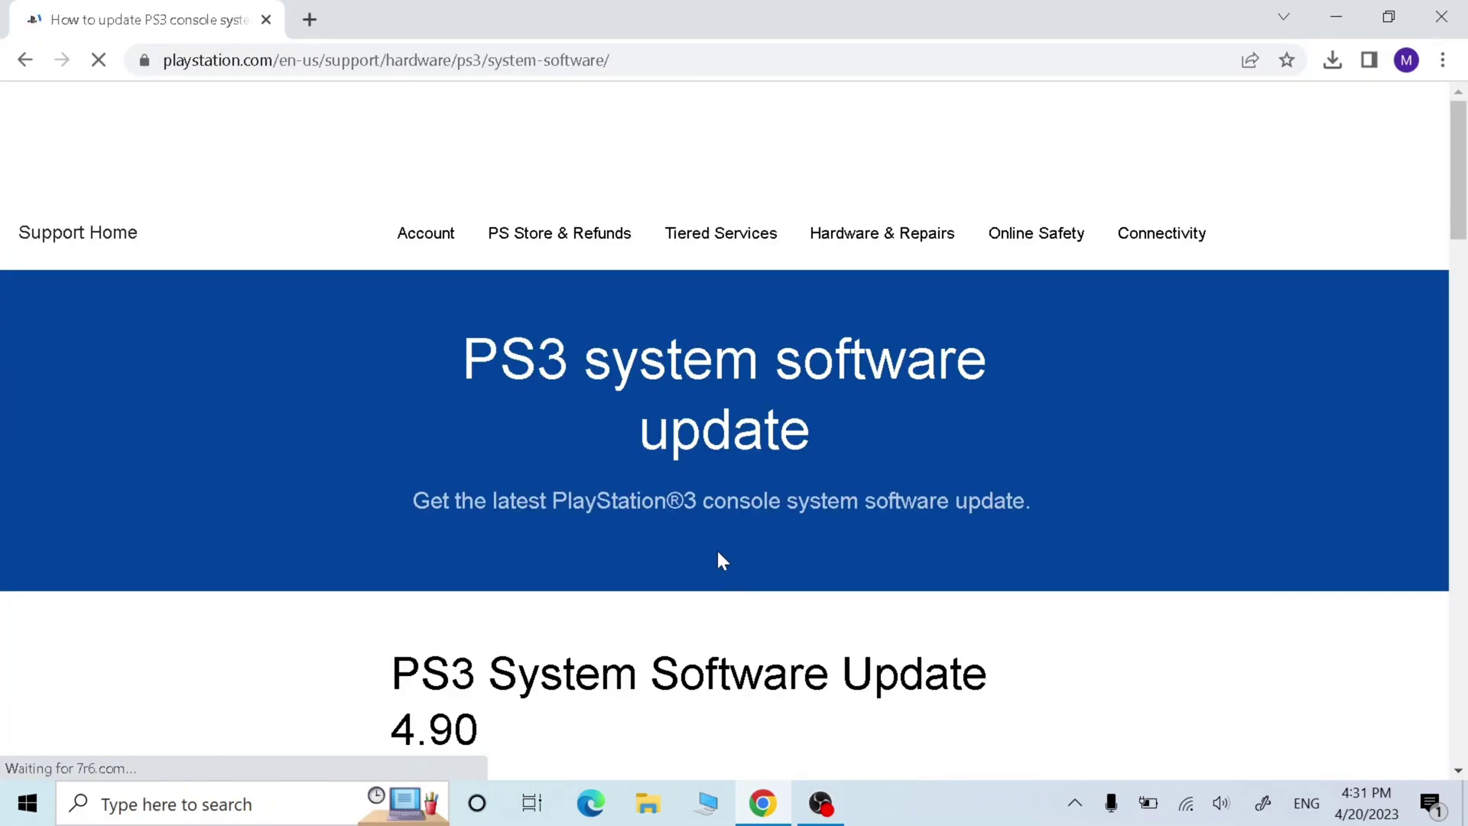
# Expand the "Update using a computer" instructions on the PS3 system software update page
pyautogui.scroll(-2, 650, 424)
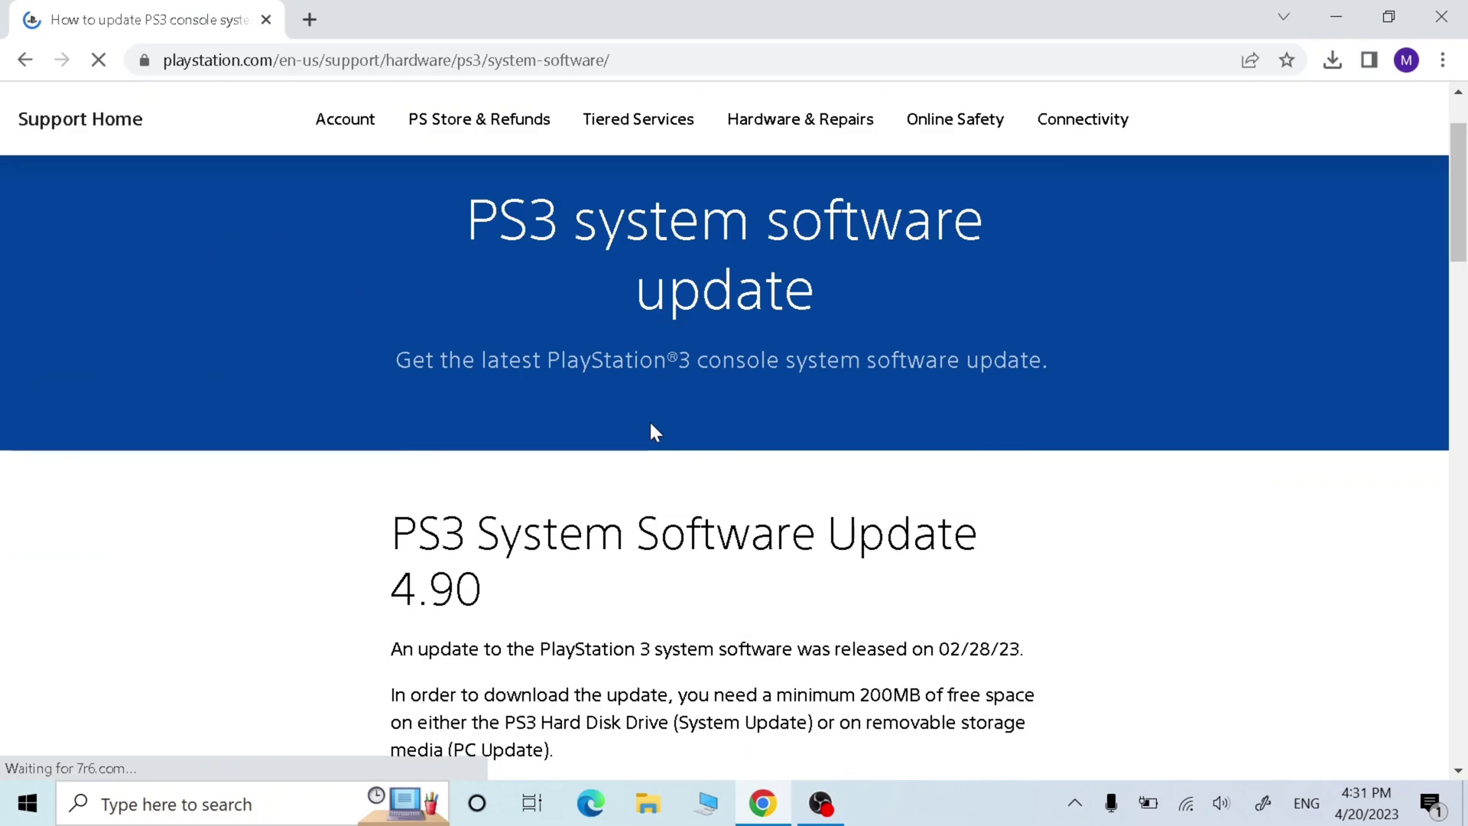
pyautogui.scroll(-8, 651, 430)
pyautogui.scroll(-3, 651, 430)
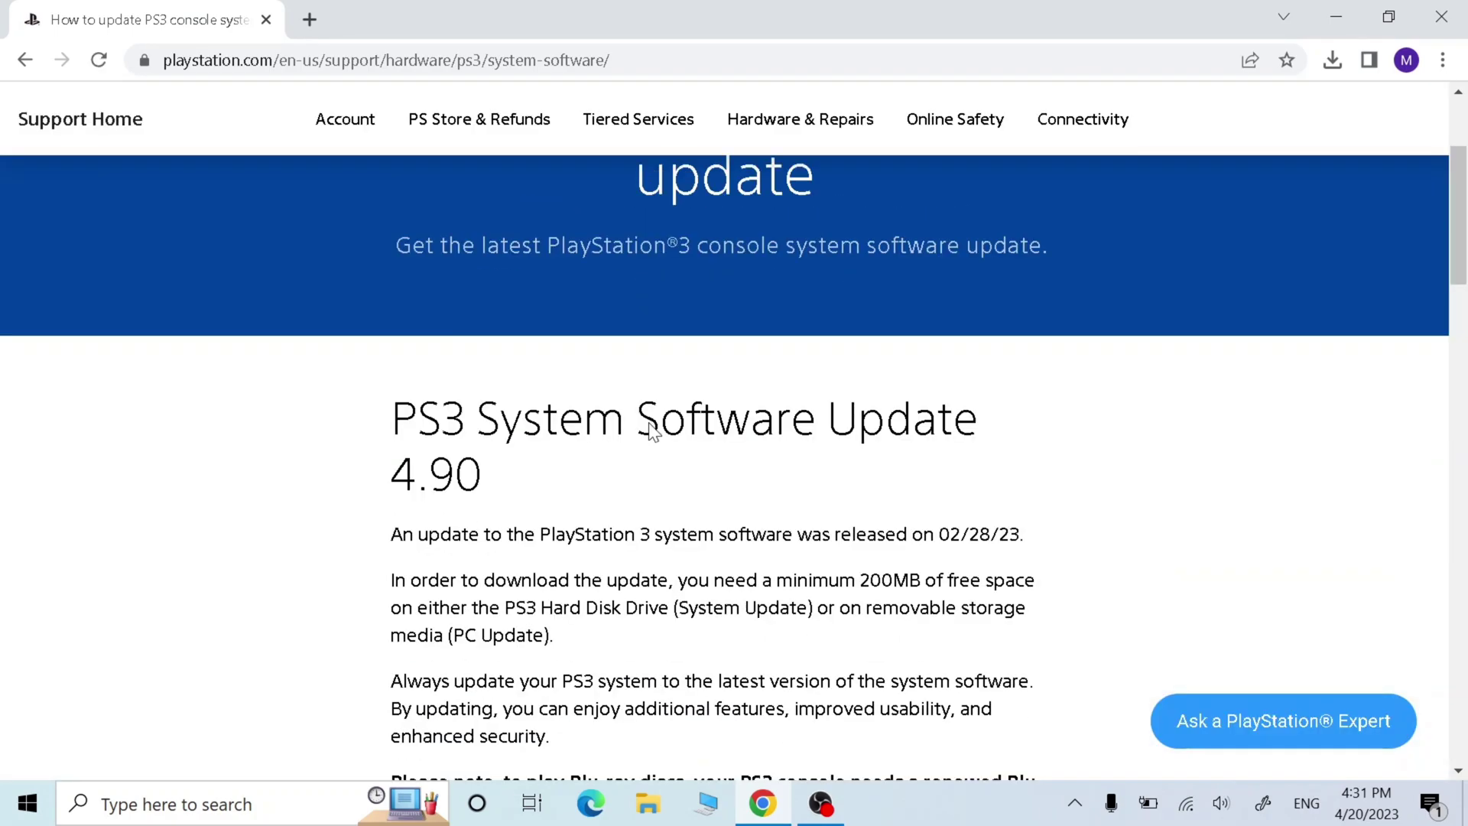
pyautogui.scroll(-9, 650, 423)
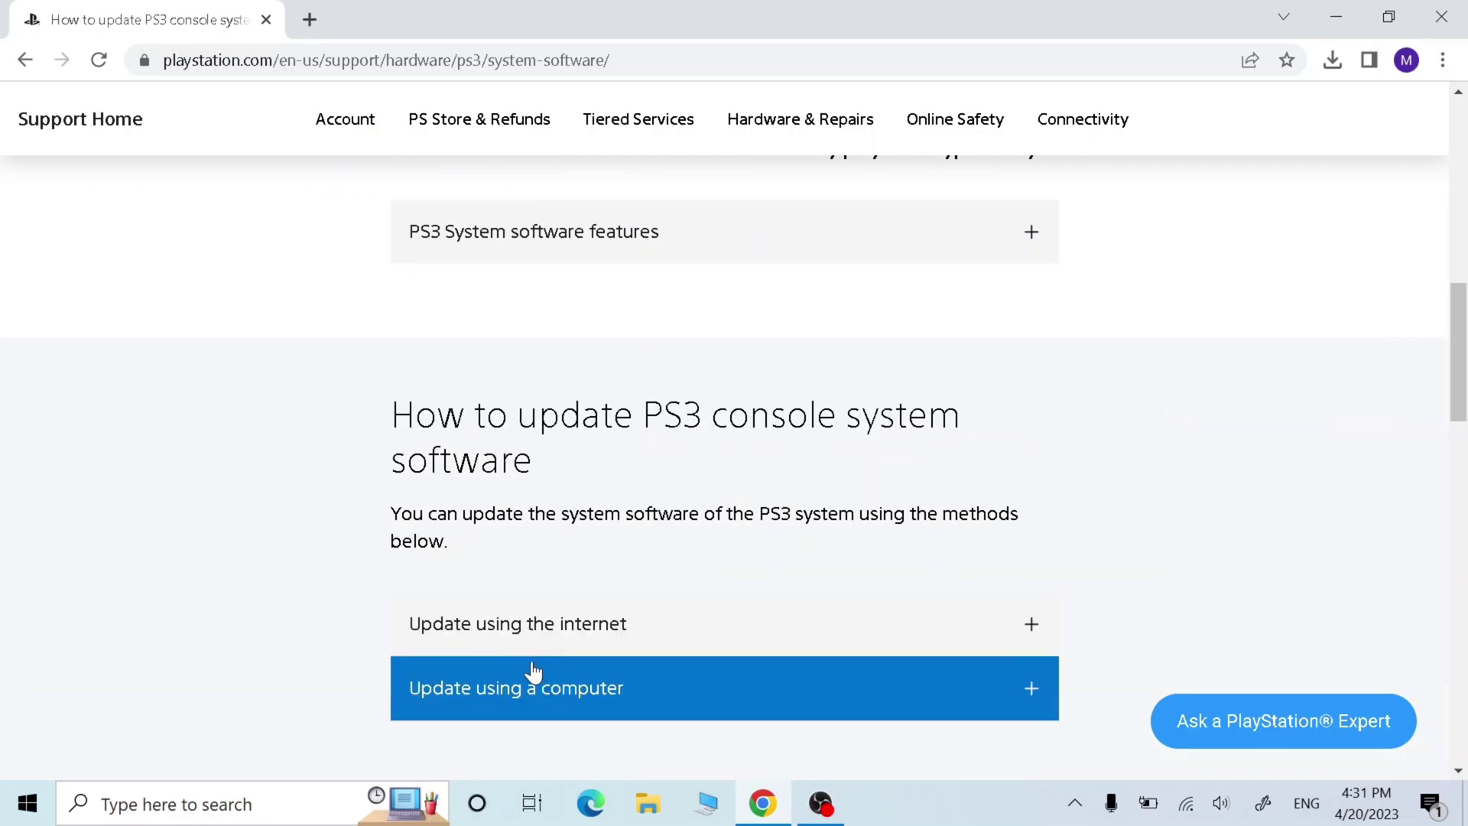
pyautogui.click(560, 698)
pyautogui.scroll(-3, 552, 651)
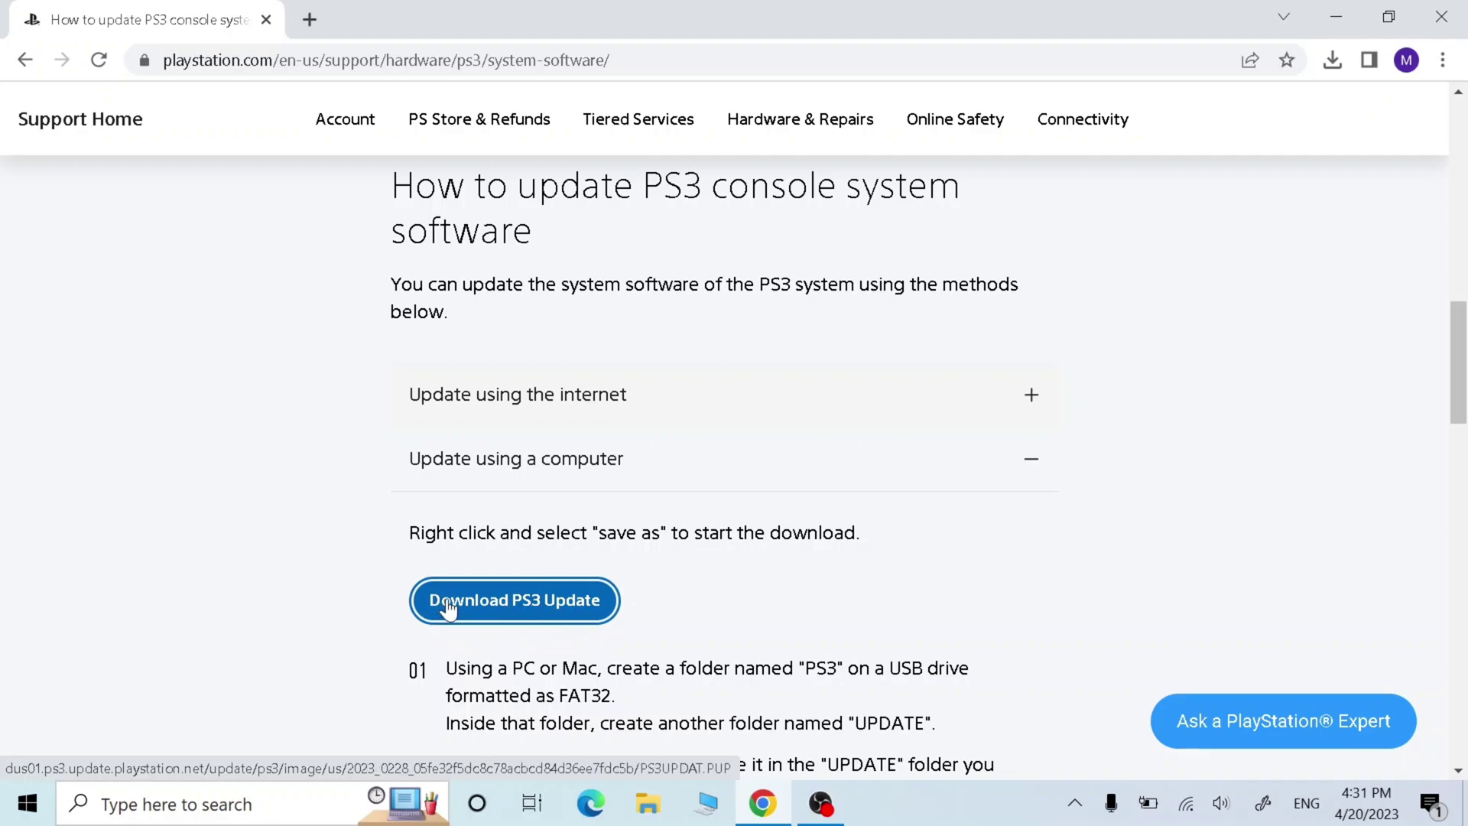
# Save the linked PS3 update file to the Desktop as PS3UPDAT, file type PUP File
pyautogui.rightClick(533, 608)
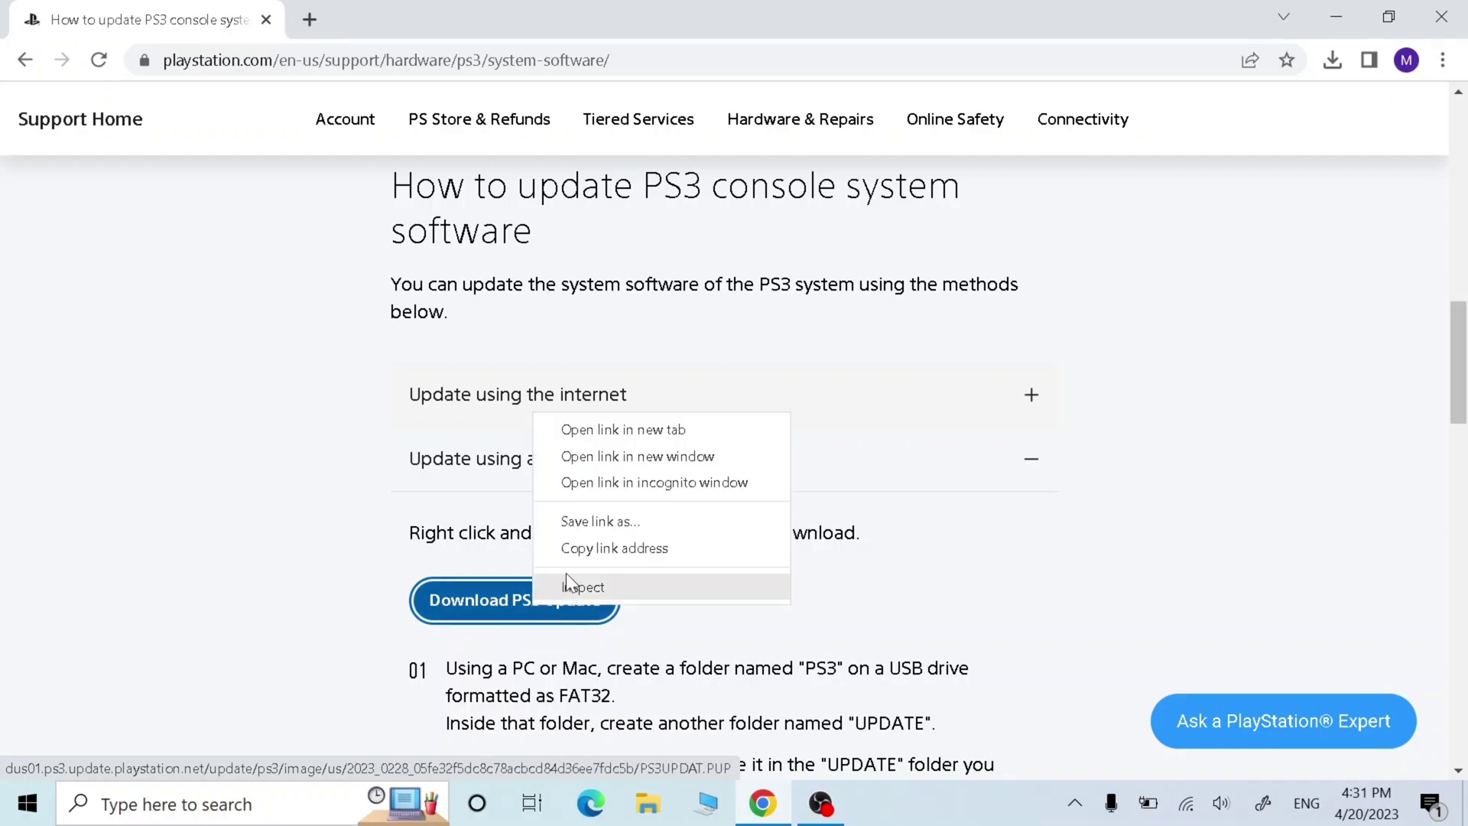
pyautogui.click(578, 524)
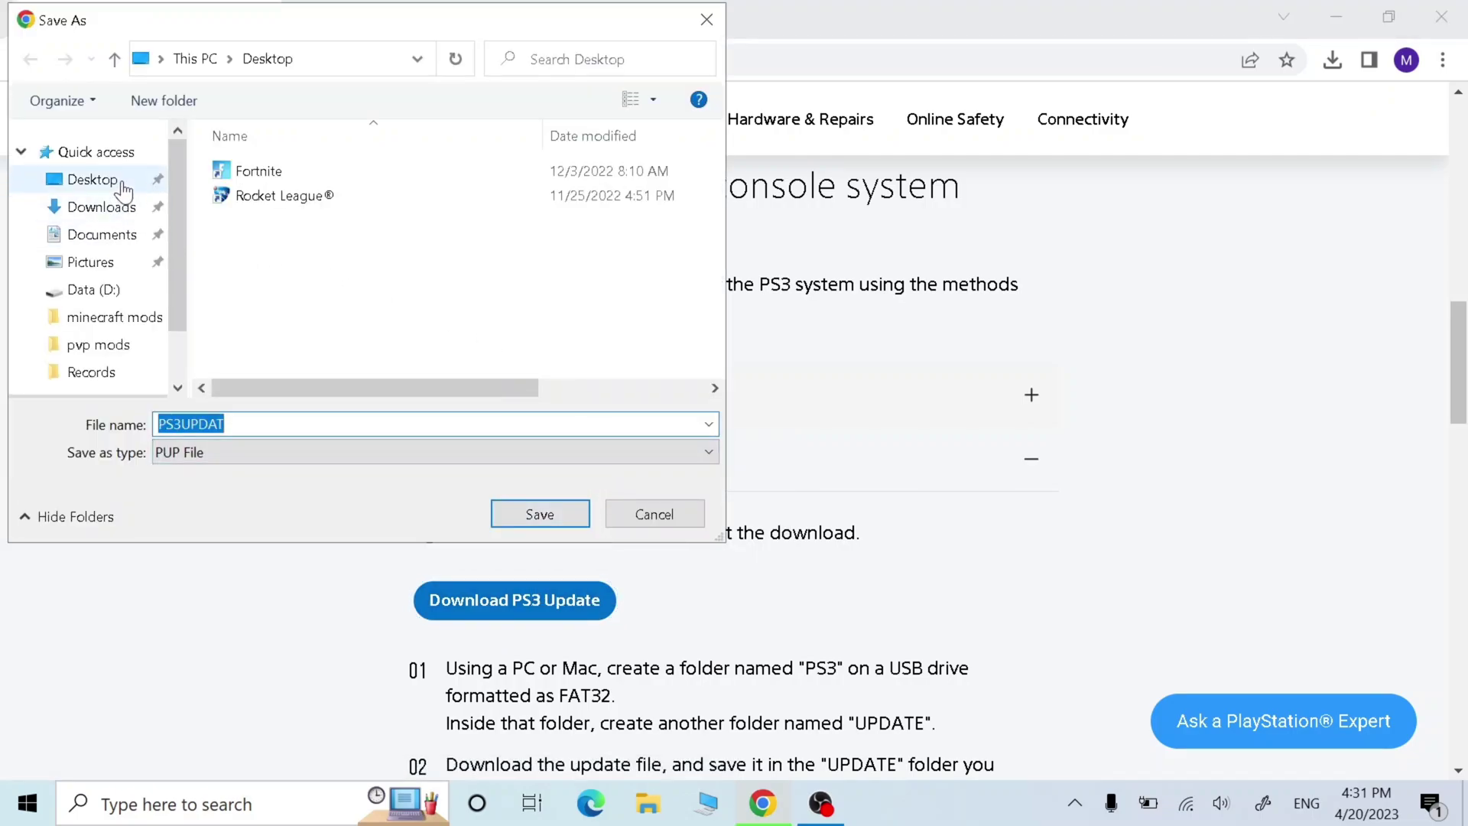
pyautogui.click(125, 188)
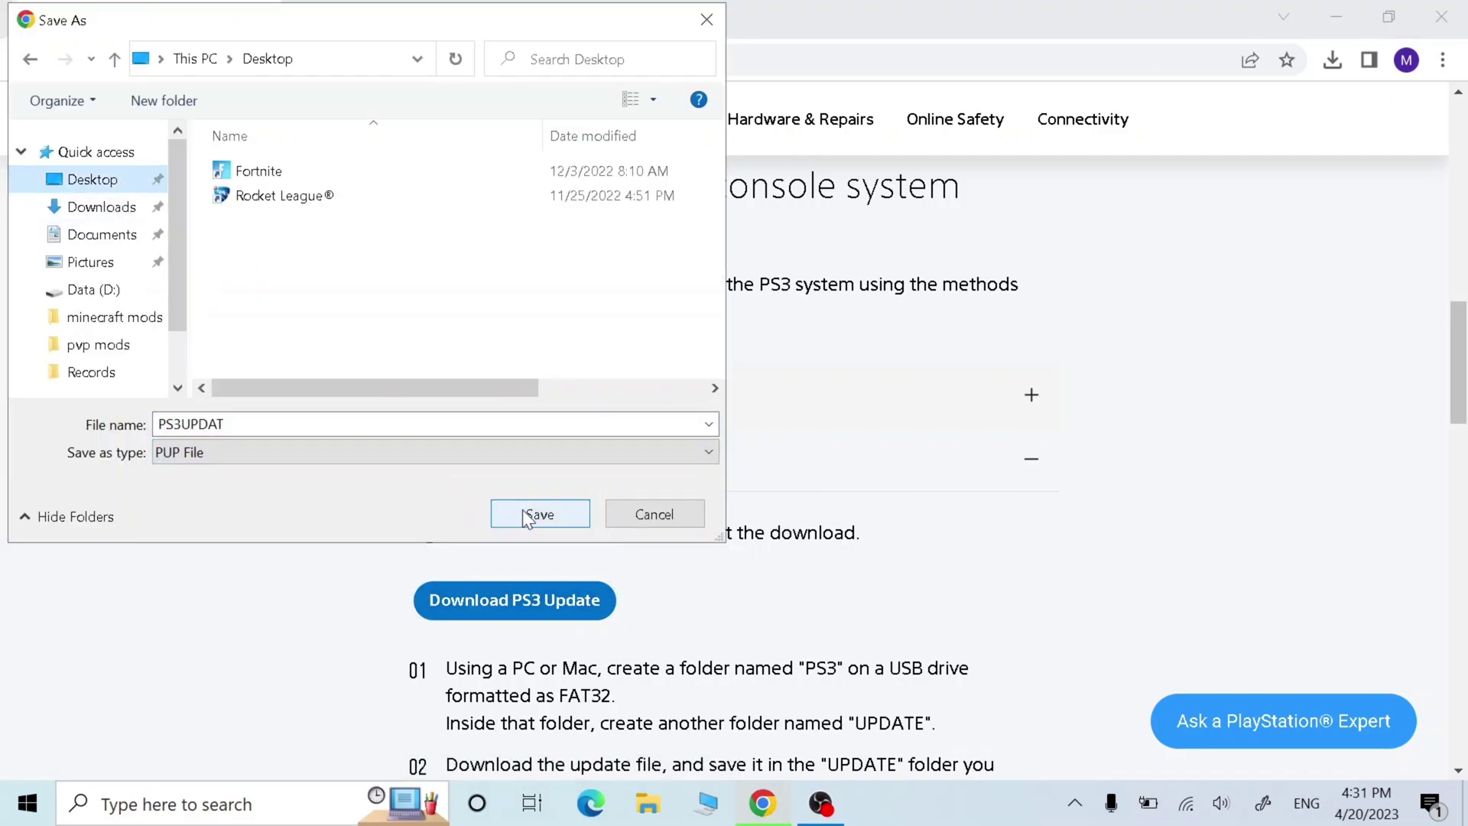
pyautogui.click(523, 513)
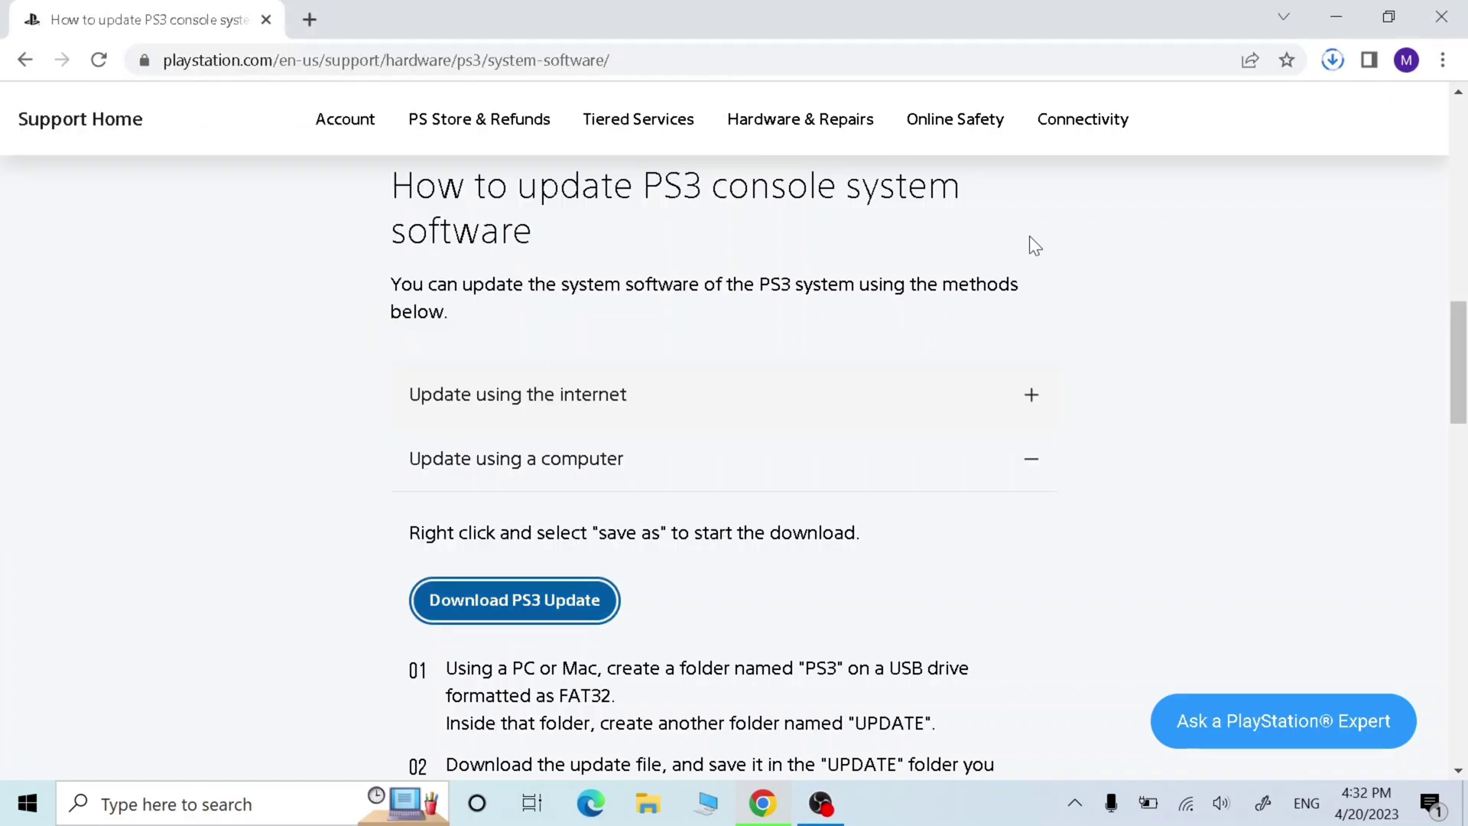
# Allow the blocked PS3UPDAT.PUP download to continue, and close the browser once the download is done
pyautogui.click(1338, 64)
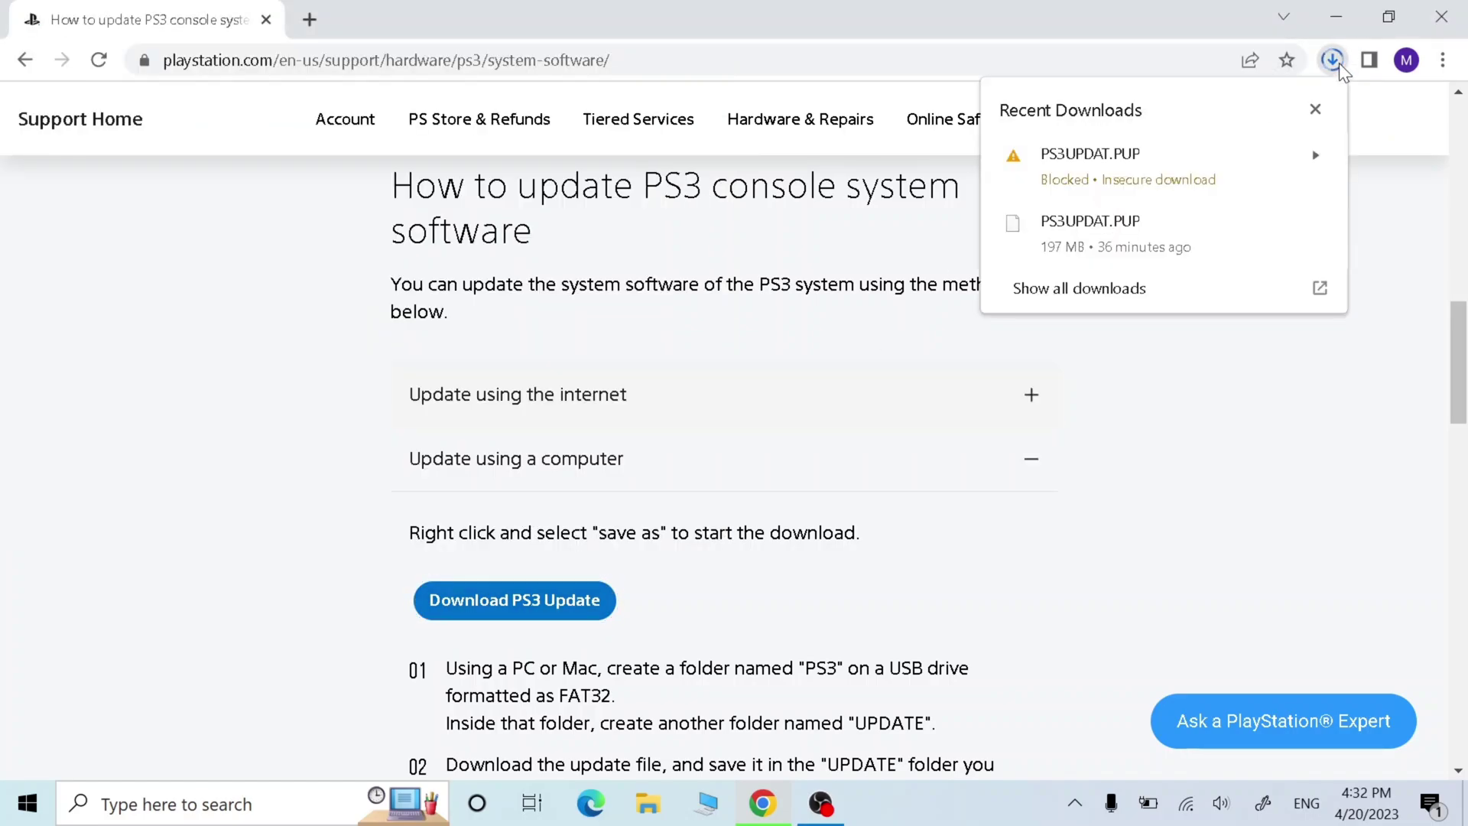
pyautogui.click(1212, 161)
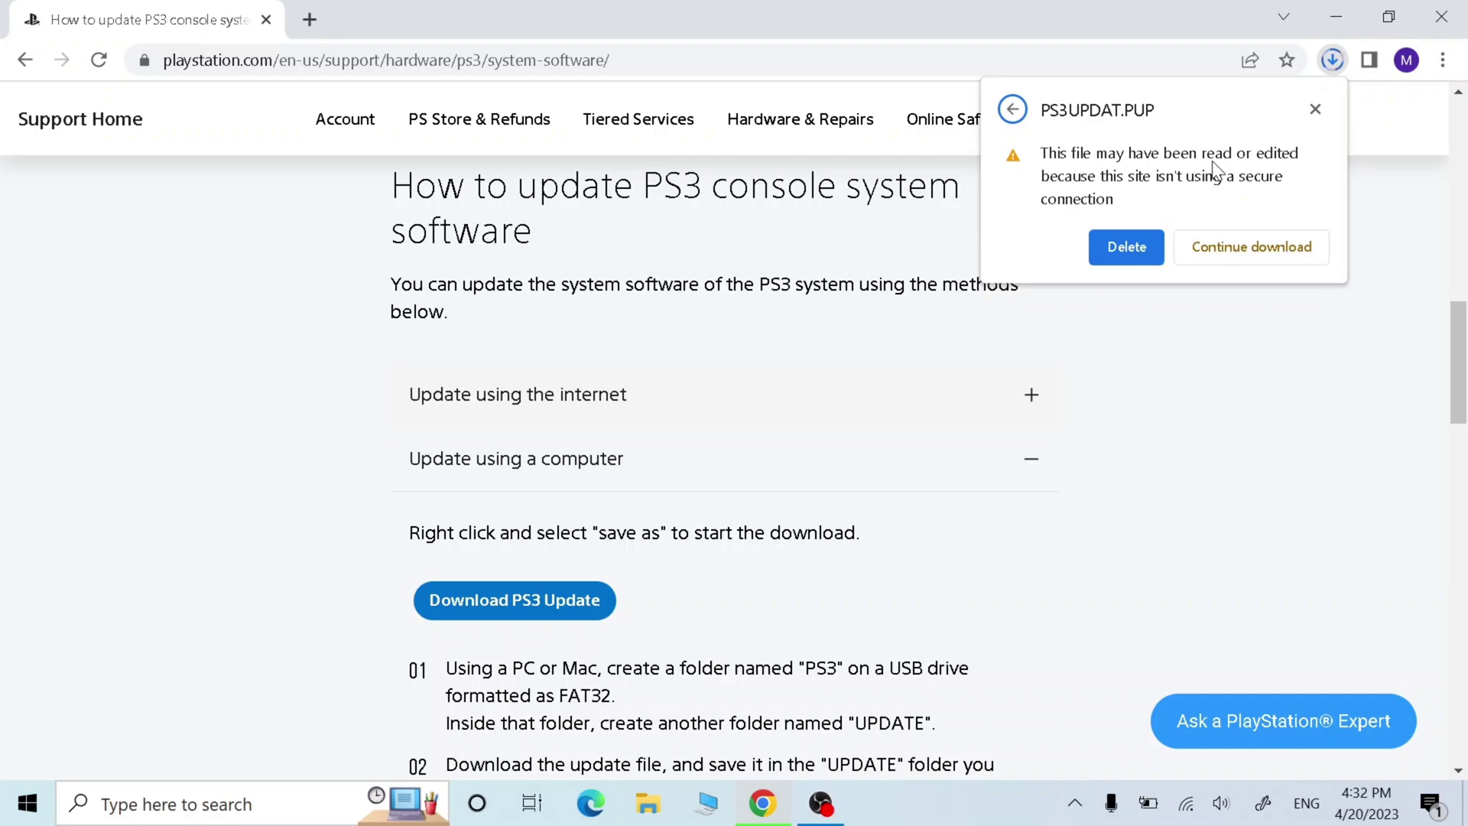
pyautogui.click(1222, 247)
pyautogui.click(1329, 61)
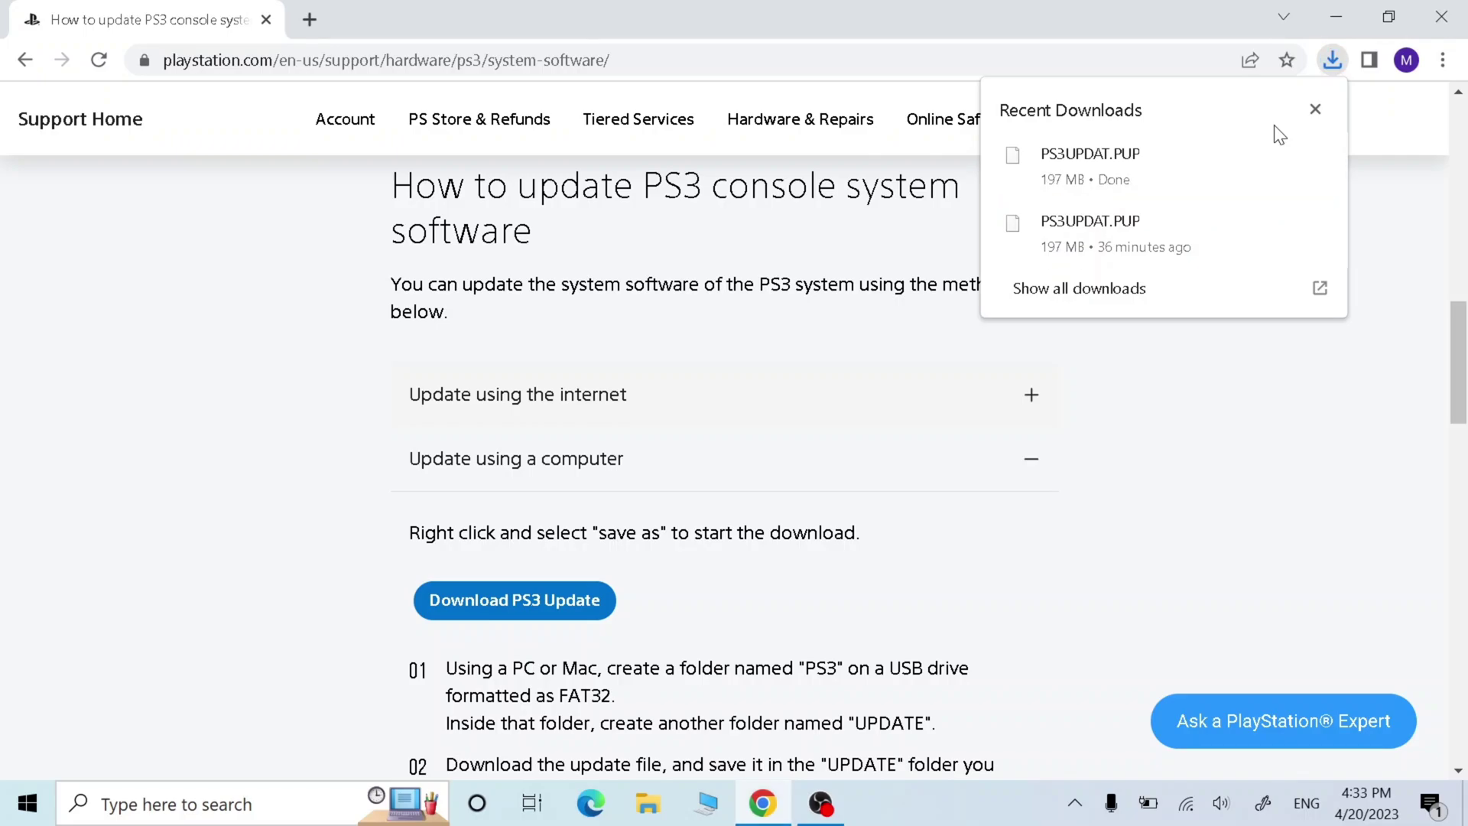
pyautogui.click(1445, 18)
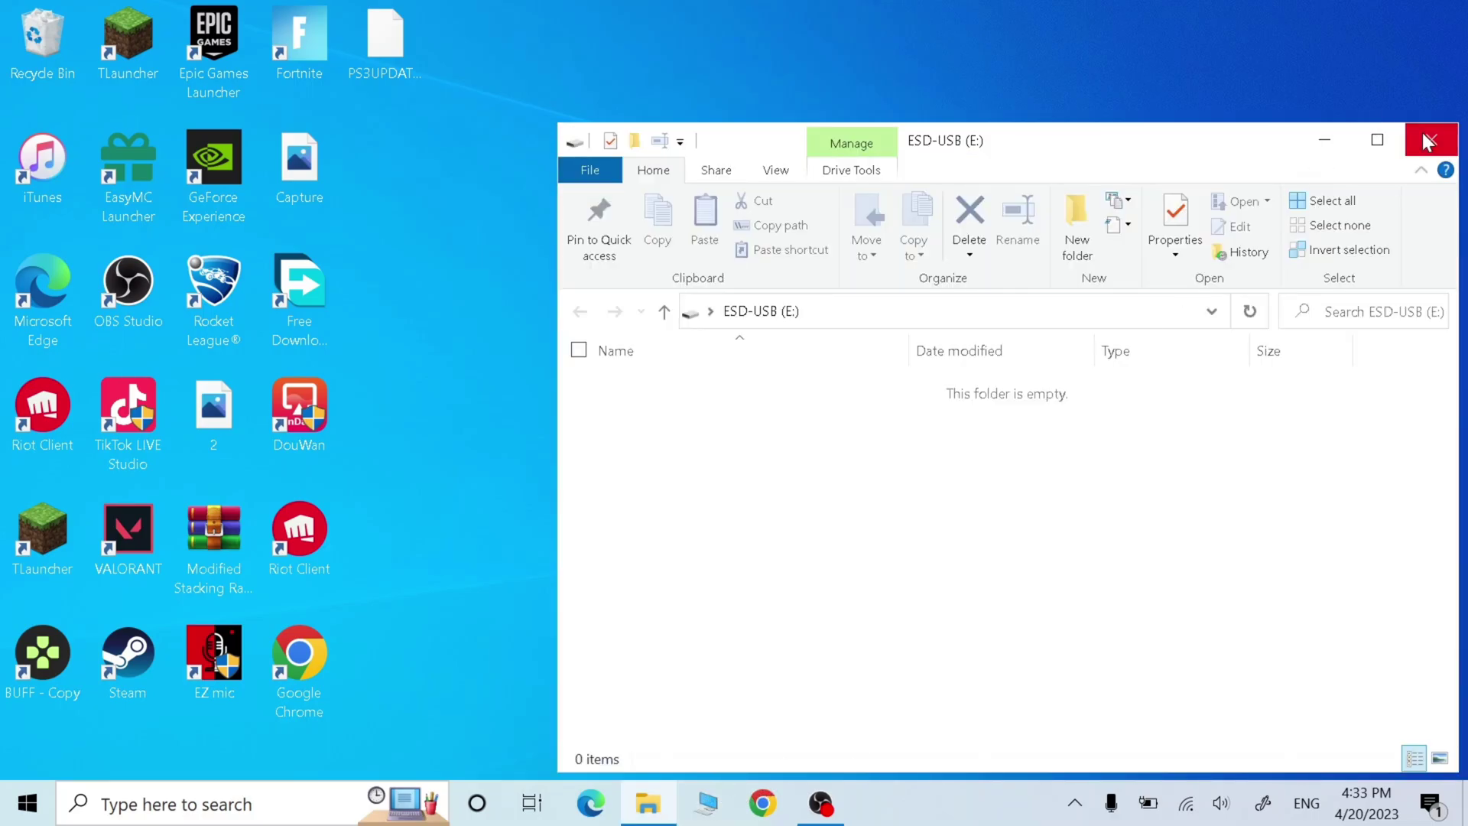
# Close the ESD-USB (E:) window and open This PC to list the drives
pyautogui.click(1431, 140)
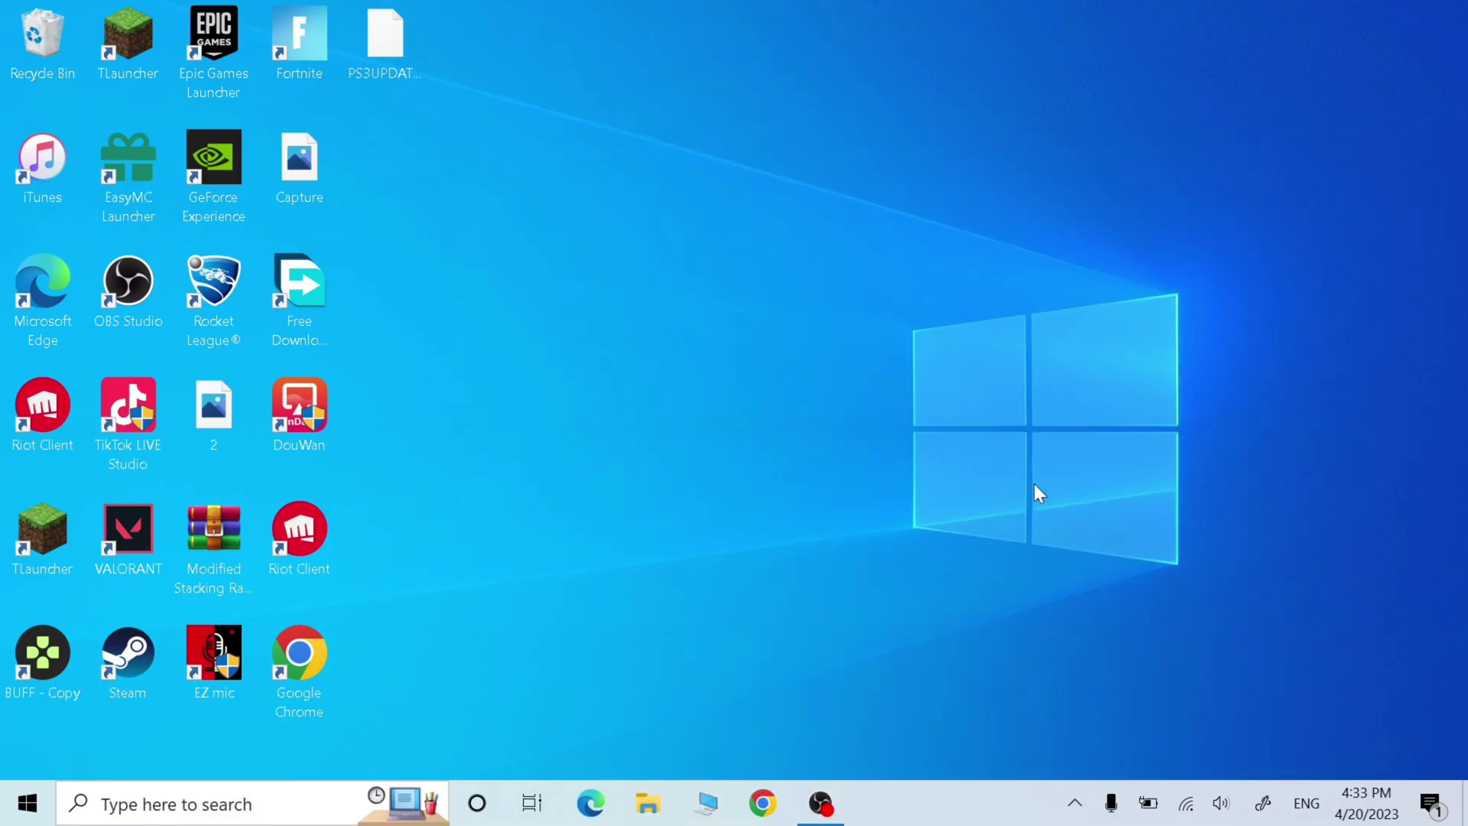
pyautogui.rightClick(711, 801)
pyautogui.click(612, 714)
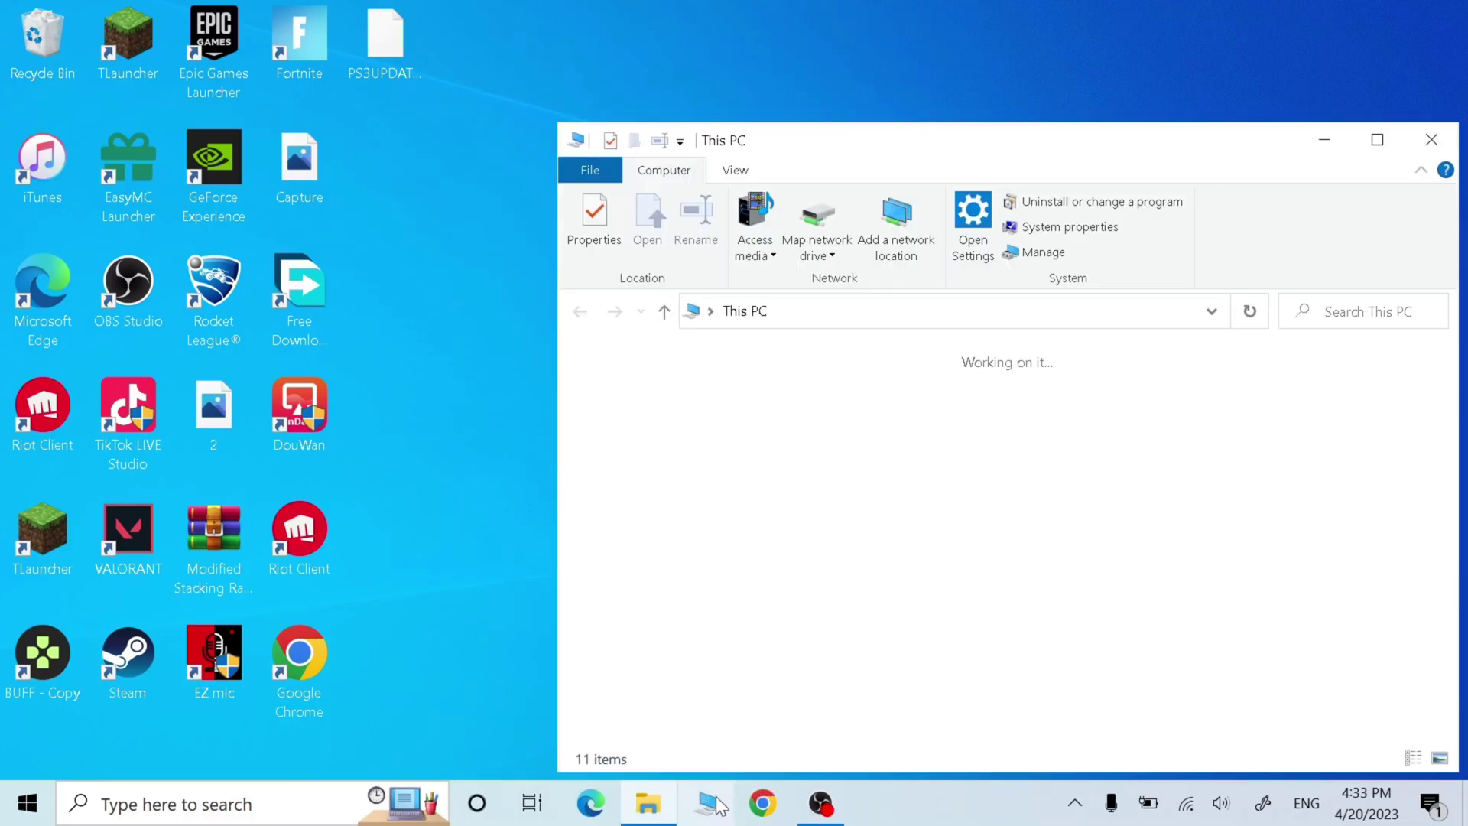
# Format the ESD-USB (E:) drive as FAT32 (Default) with Quick Format, accept the data erasure, and close the format dialog
pyautogui.rightClick(777, 701)
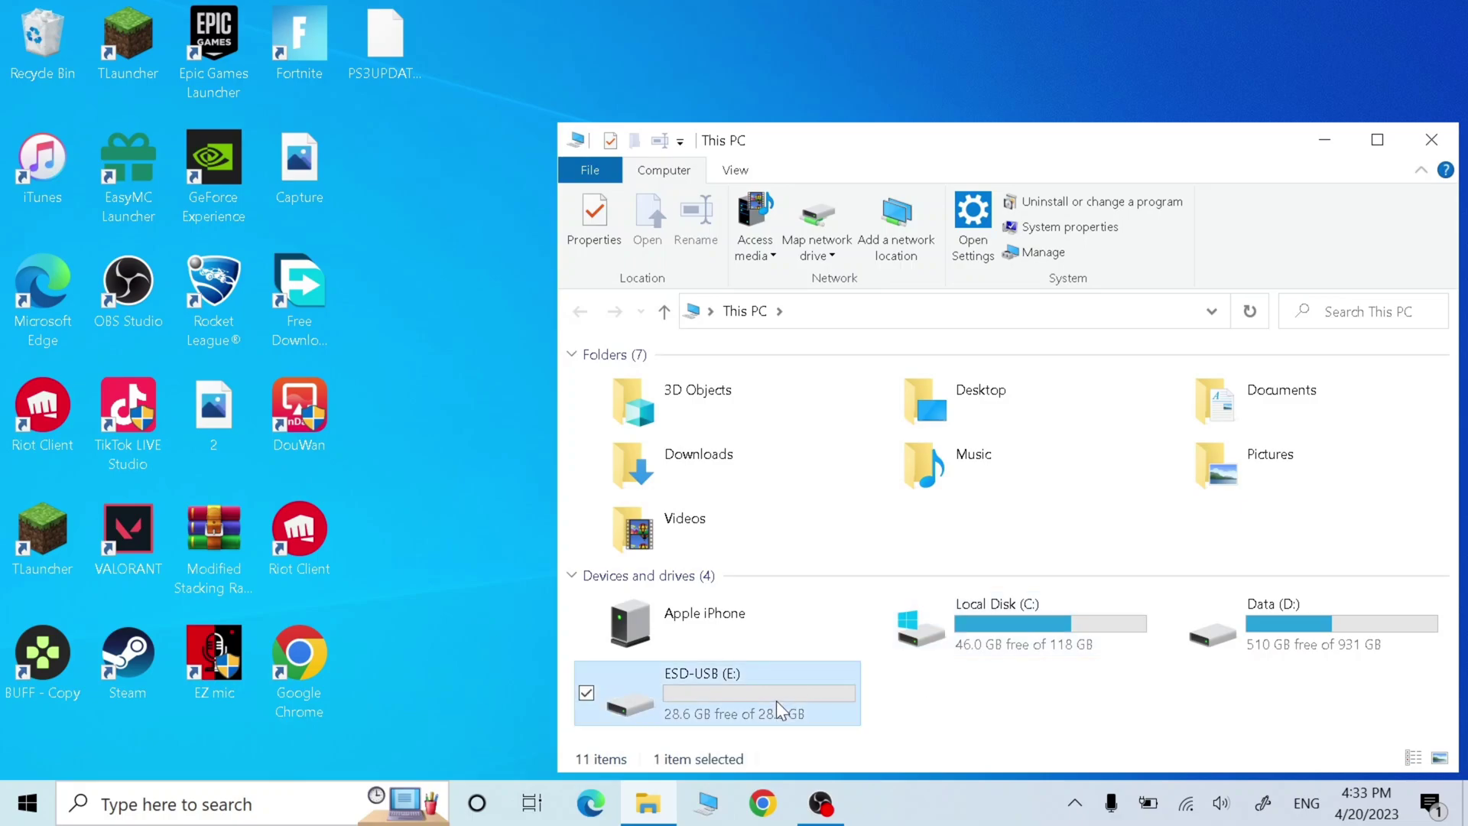
pyautogui.click(856, 508)
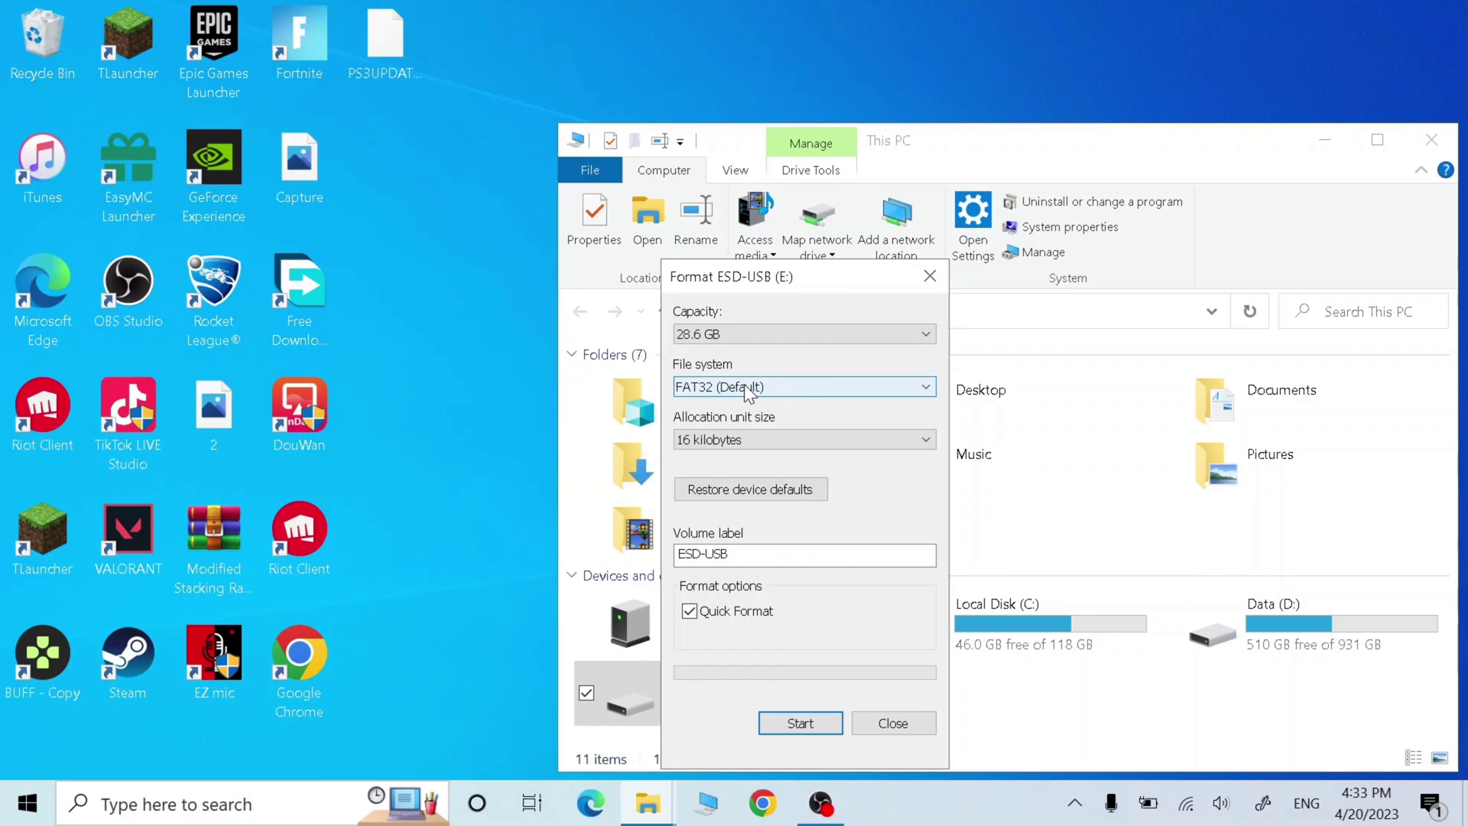
pyautogui.click(789, 386)
pyautogui.click(763, 394)
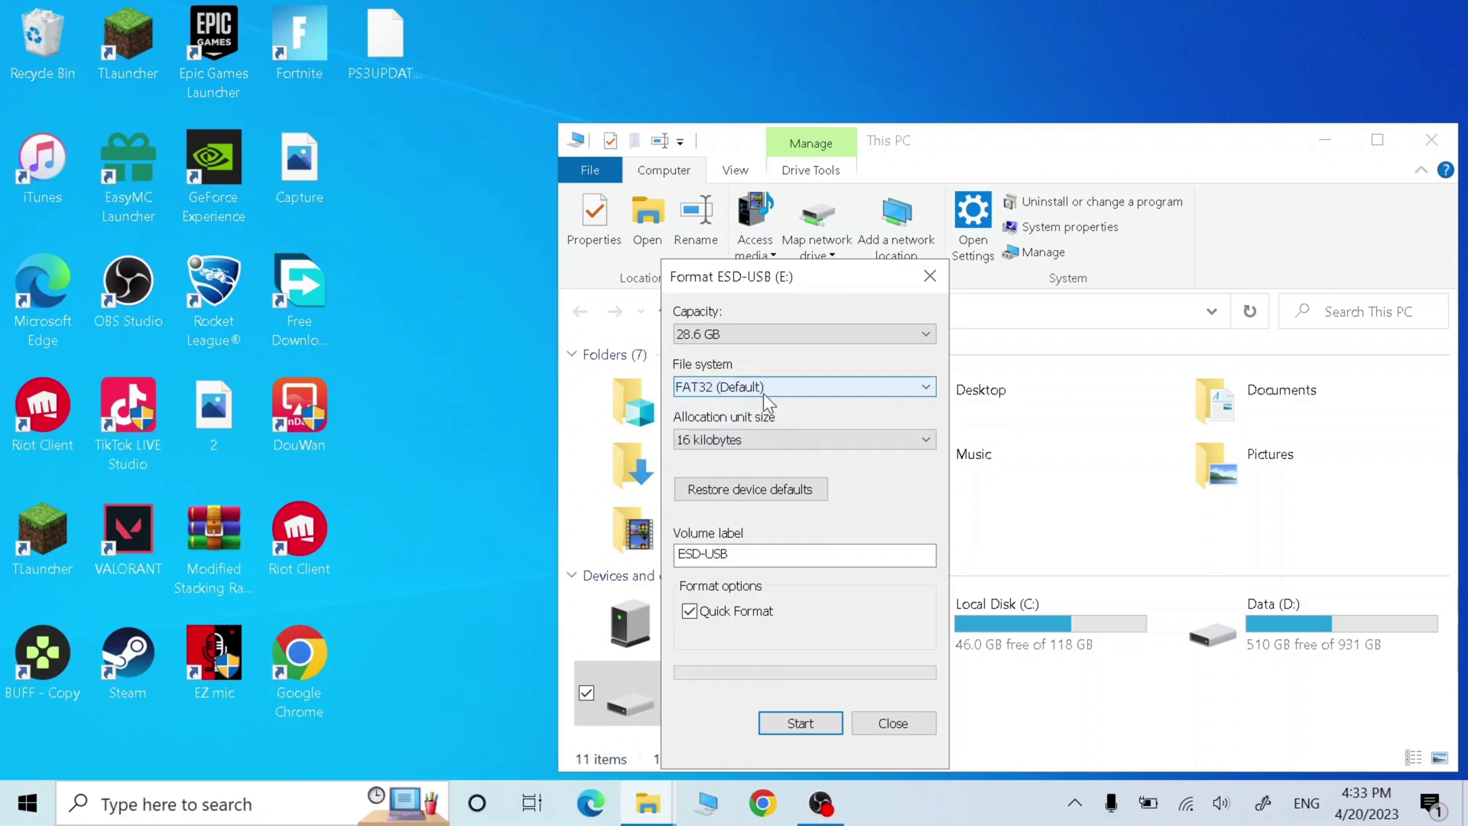
pyautogui.click(724, 388)
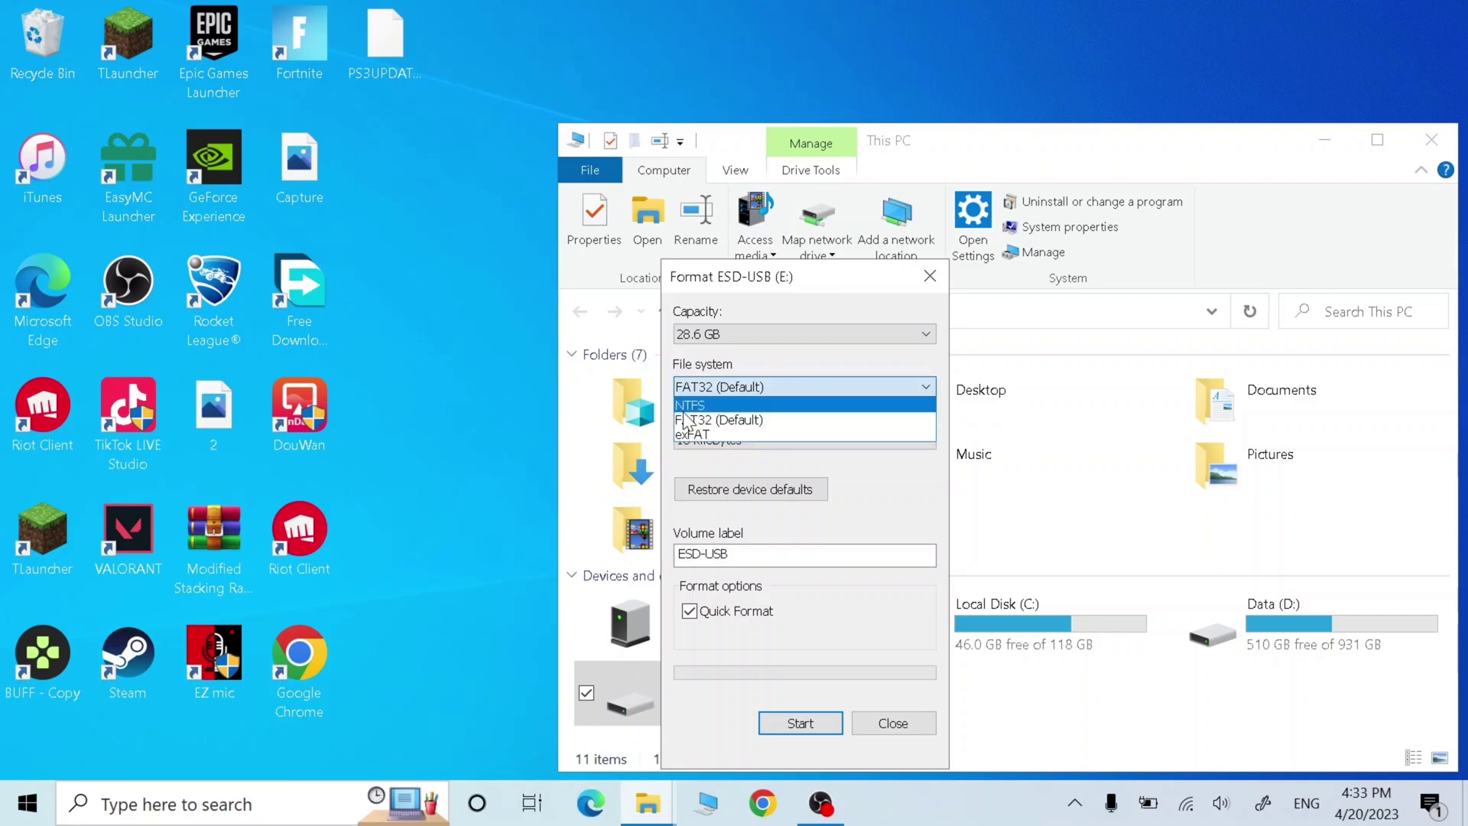
pyautogui.click(700, 373)
pyautogui.click(802, 722)
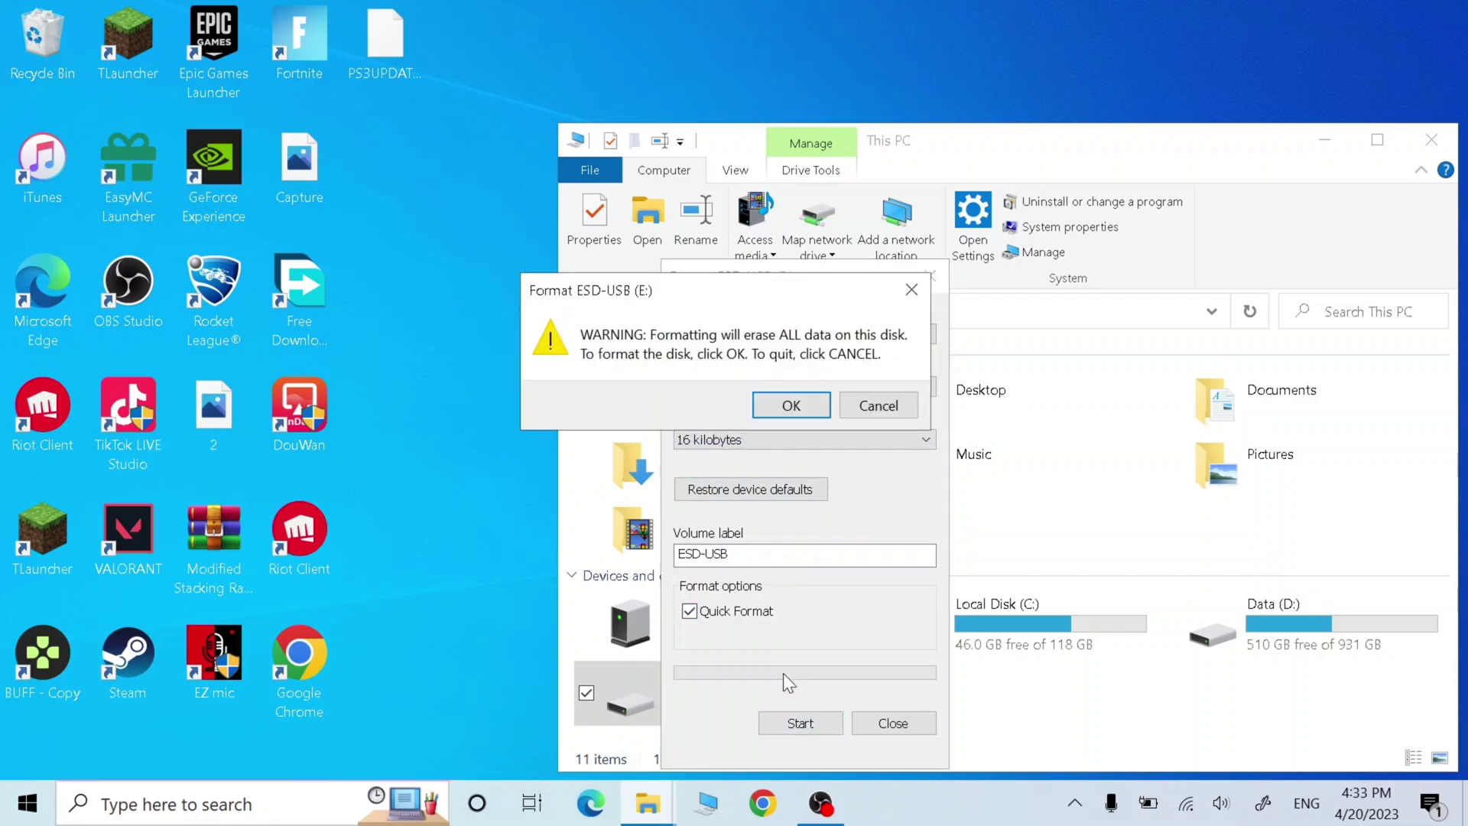
pyautogui.click(772, 405)
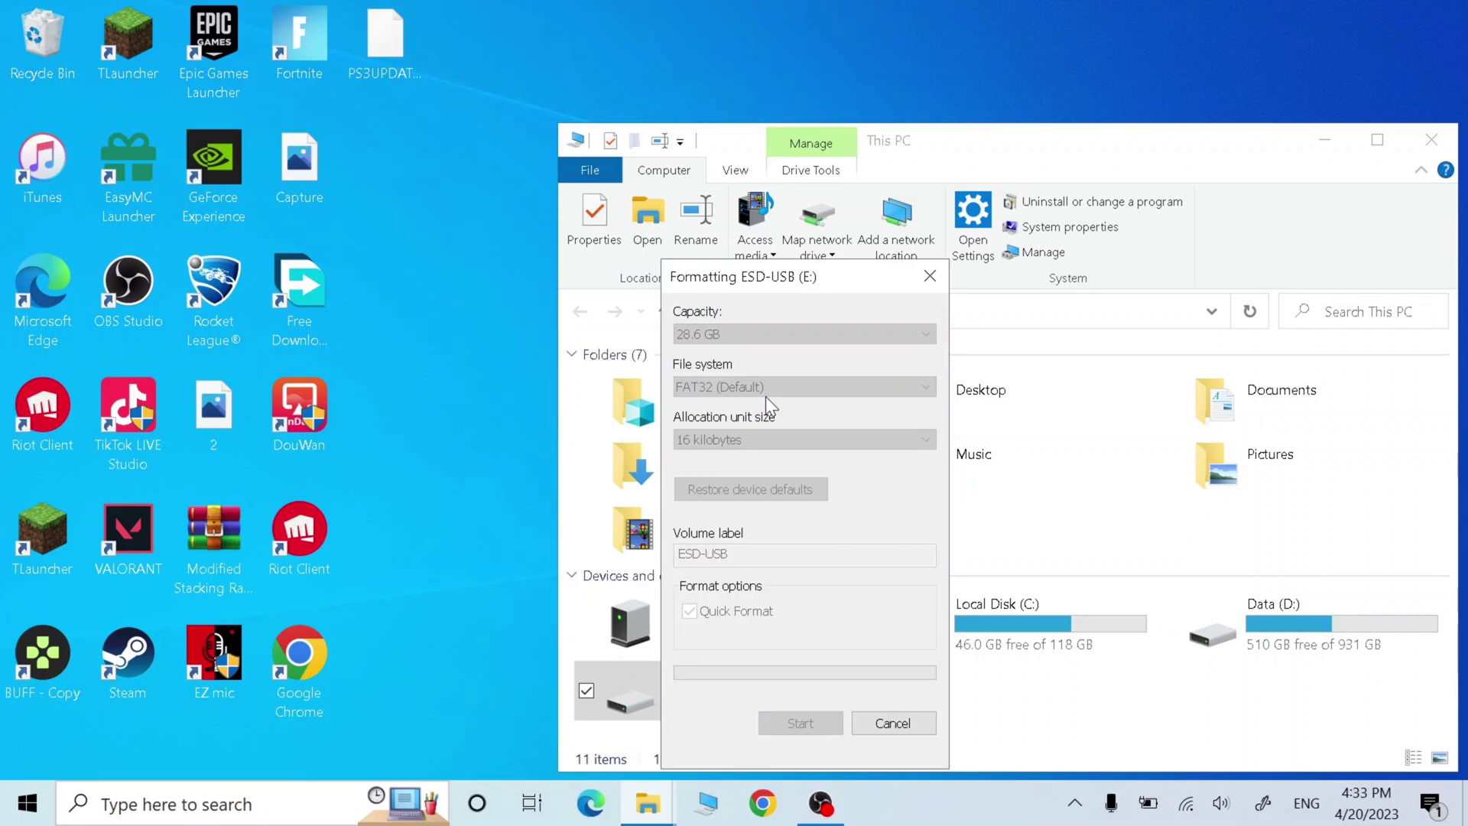
pyautogui.click(865, 403)
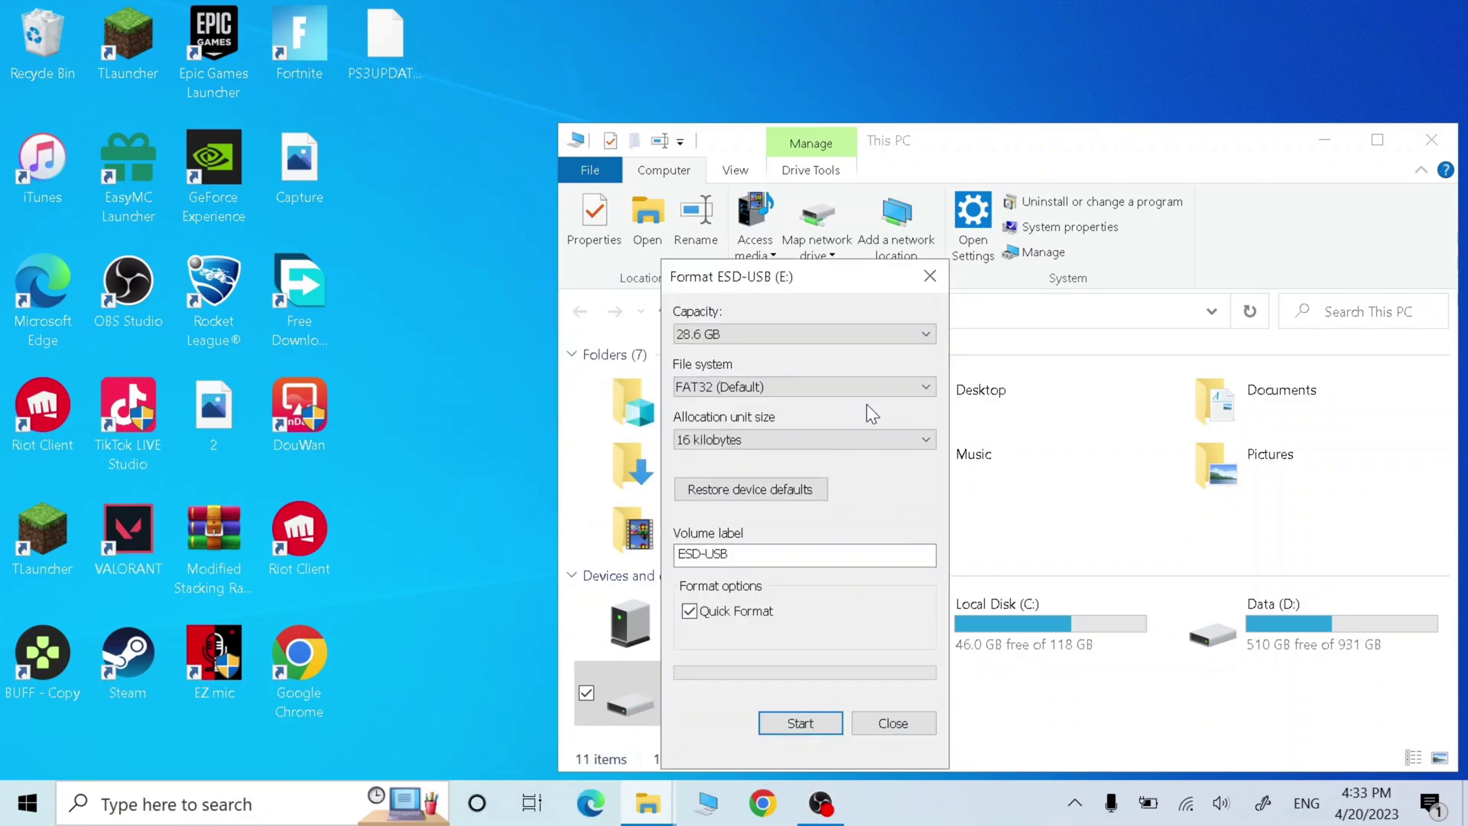
pyautogui.click(927, 276)
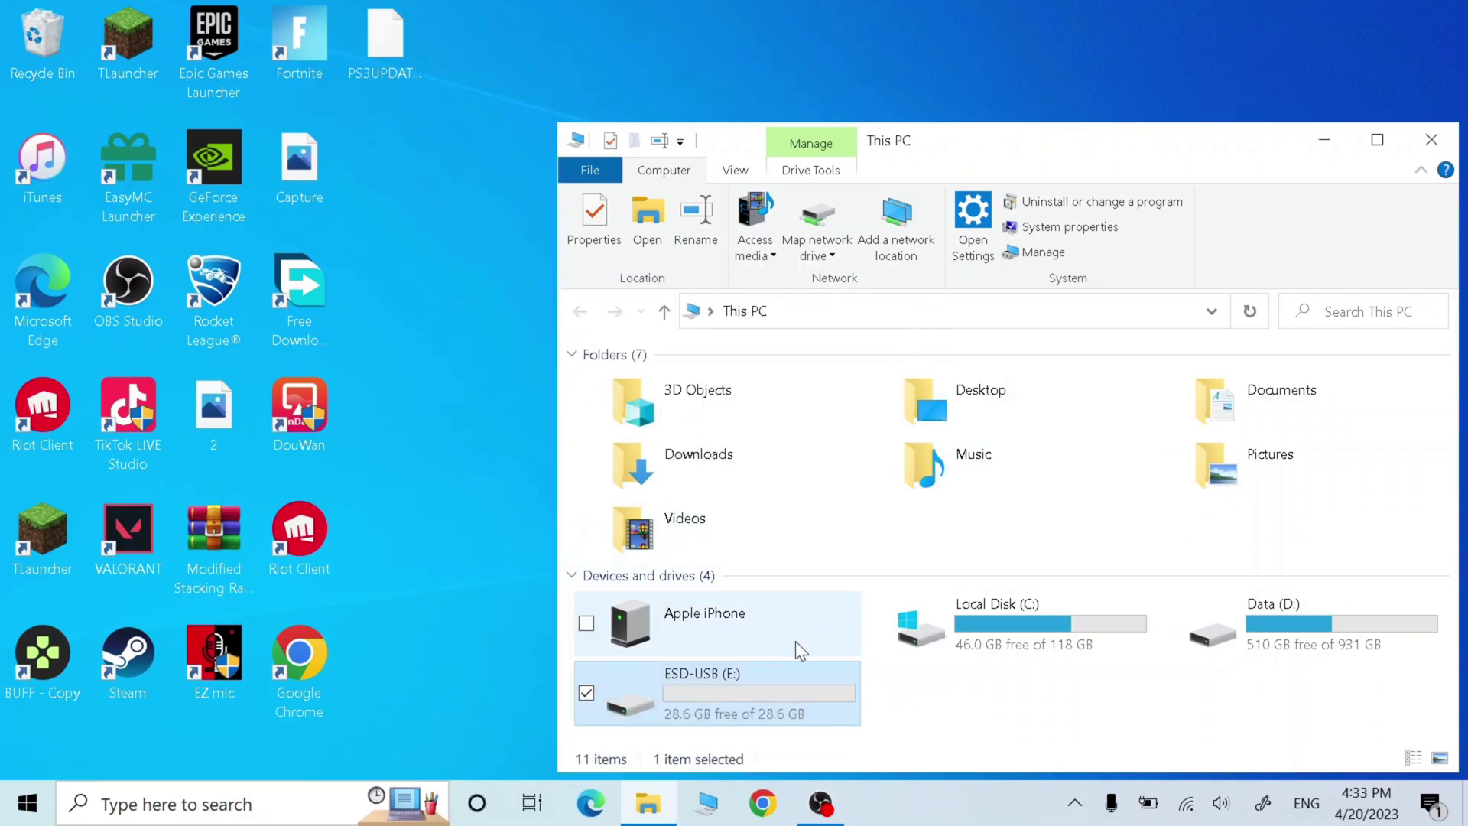
# Create a folder named PS3 on the ESD-USB (E:) drive and open it
pyautogui.doubleClick(773, 681)
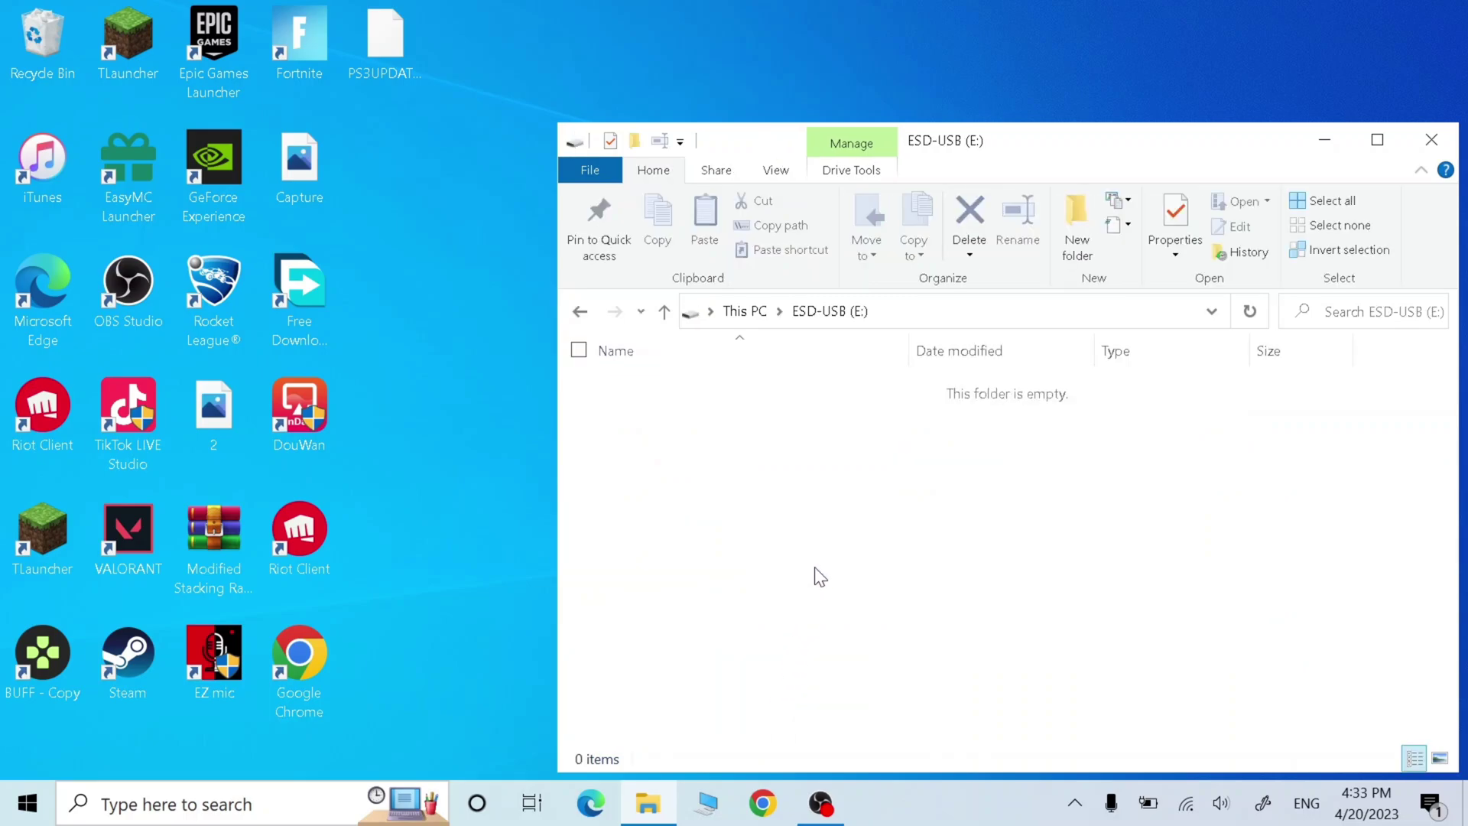
pyautogui.hotkey('ctrl', 'shift', 'n')
pyautogui.press('BackSpace')
pyautogui.write('PS3')
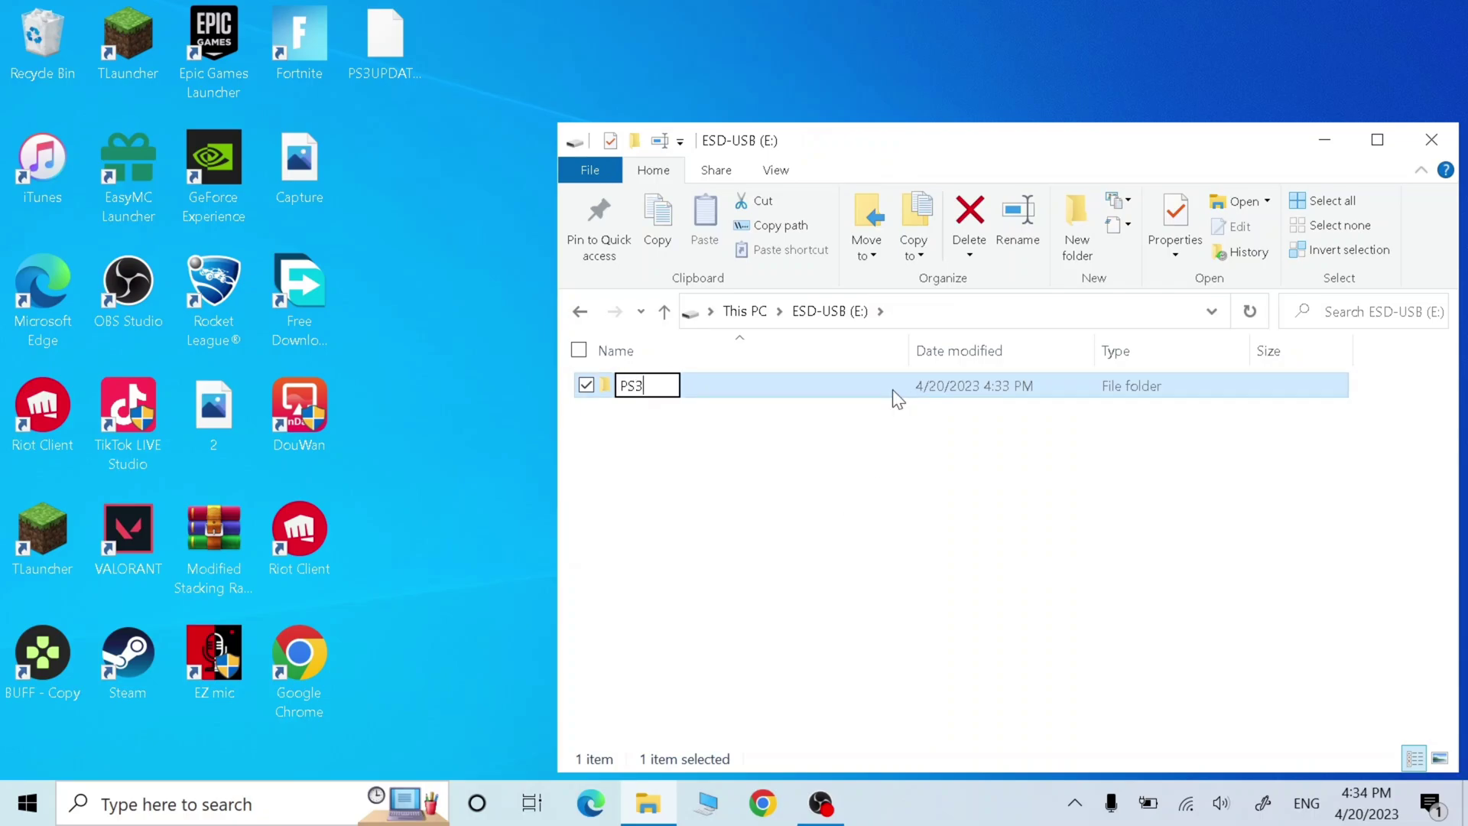
pyautogui.press('Return')
pyautogui.doubleClick(892, 388)
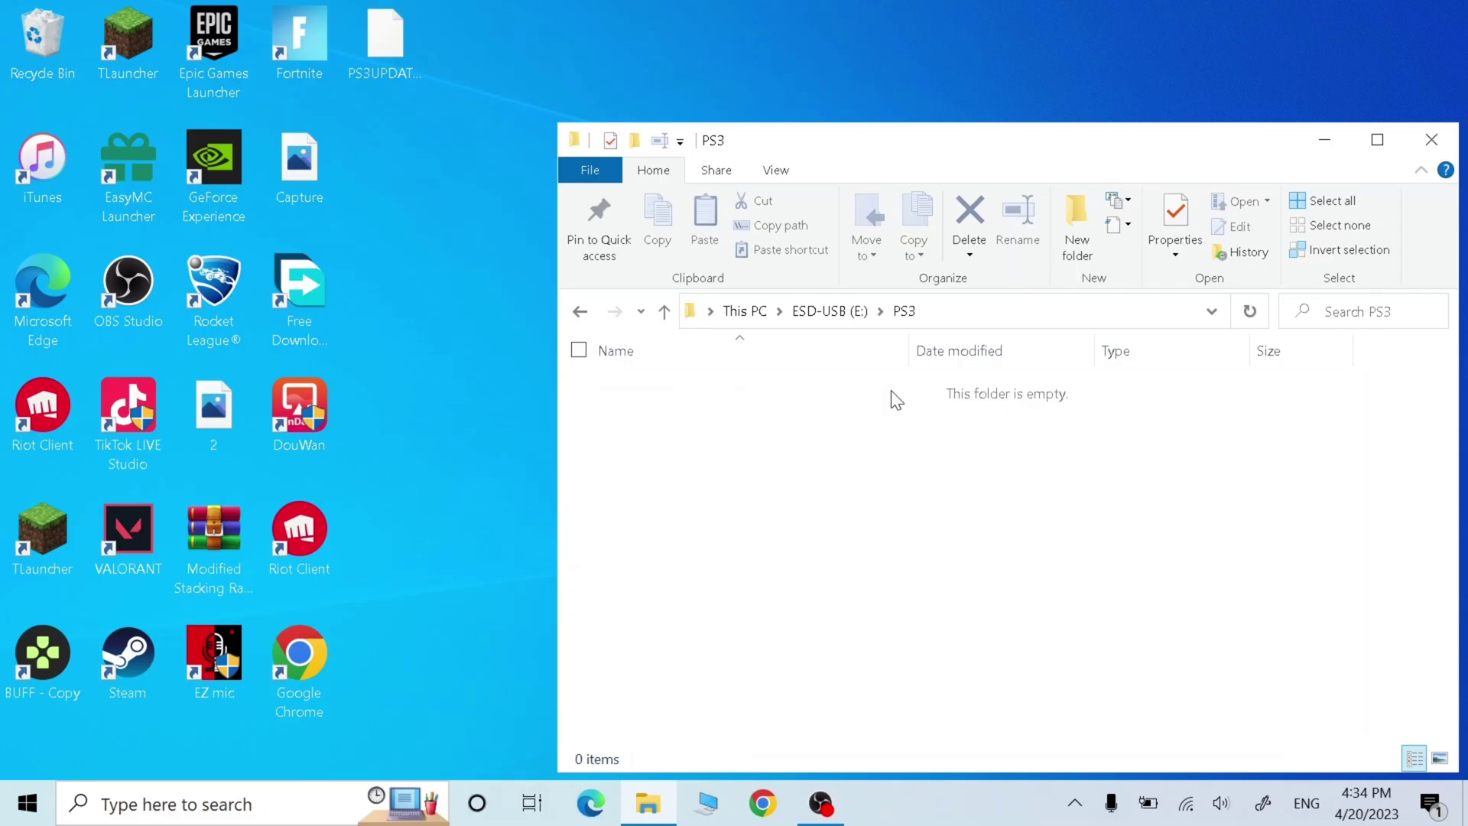
# Create a folder named UPDATE inside the PS3 folder and transfer the PS3UPDAT.PUP file from the desktop into it
pyautogui.hotkey('ctrl', 'shift', 'n')
pyautogui.write('U')
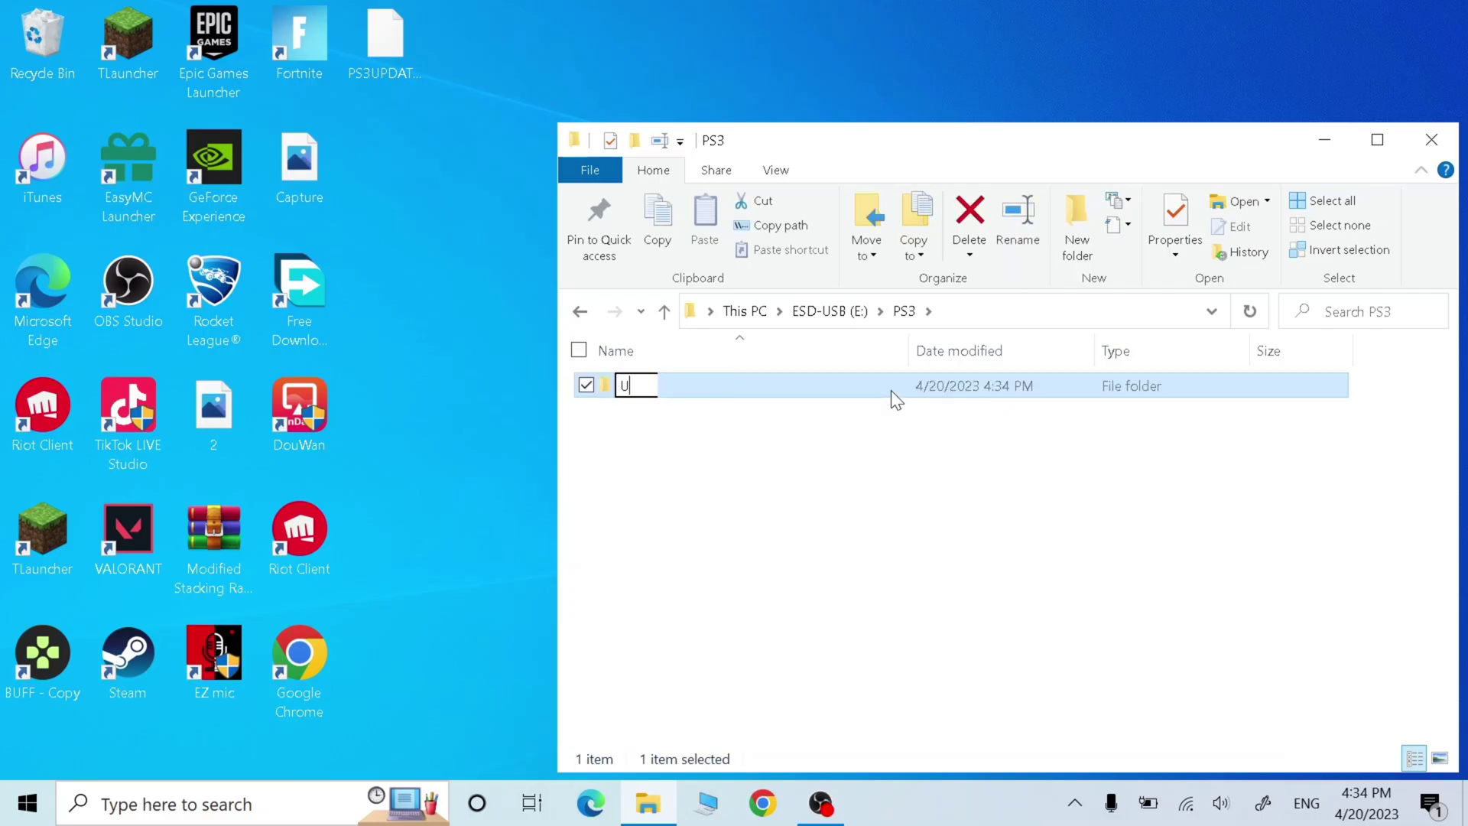
pyautogui.write('PDA')
pyautogui.write('T')
pyautogui.press('BackSpace')
pyautogui.write('TE')
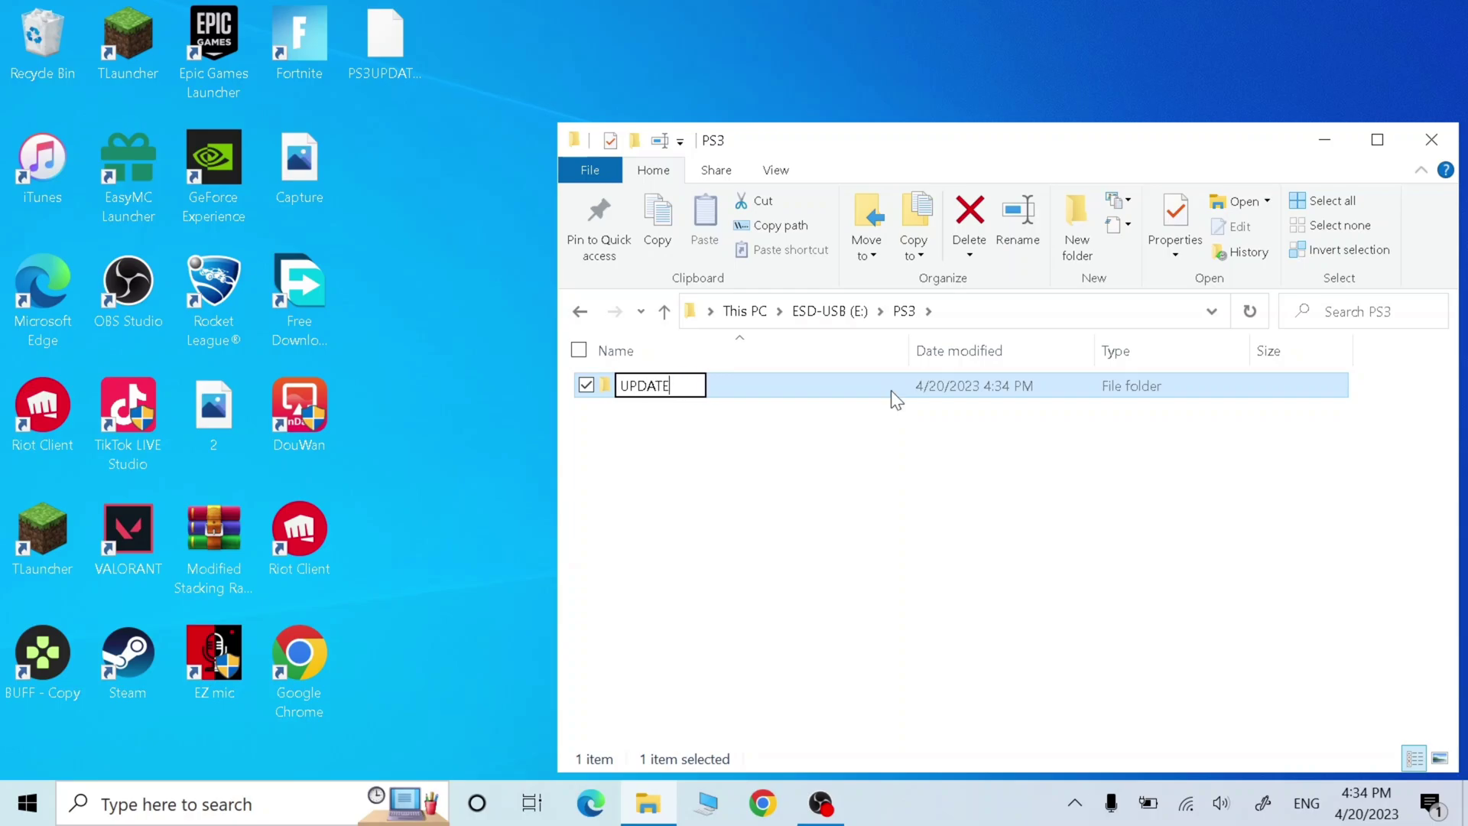
pyautogui.press('Return')
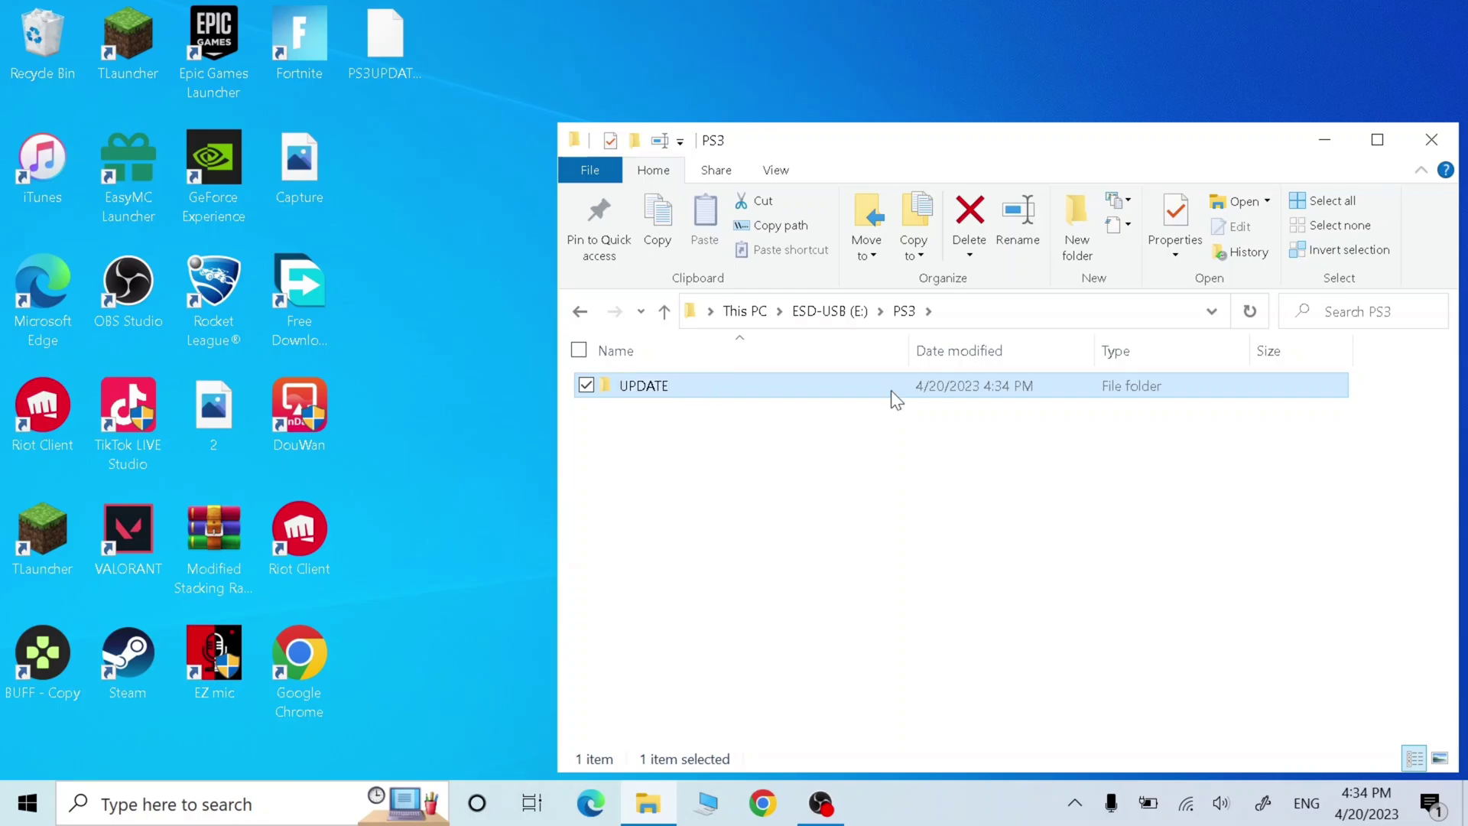
pyautogui.doubleClick(892, 391)
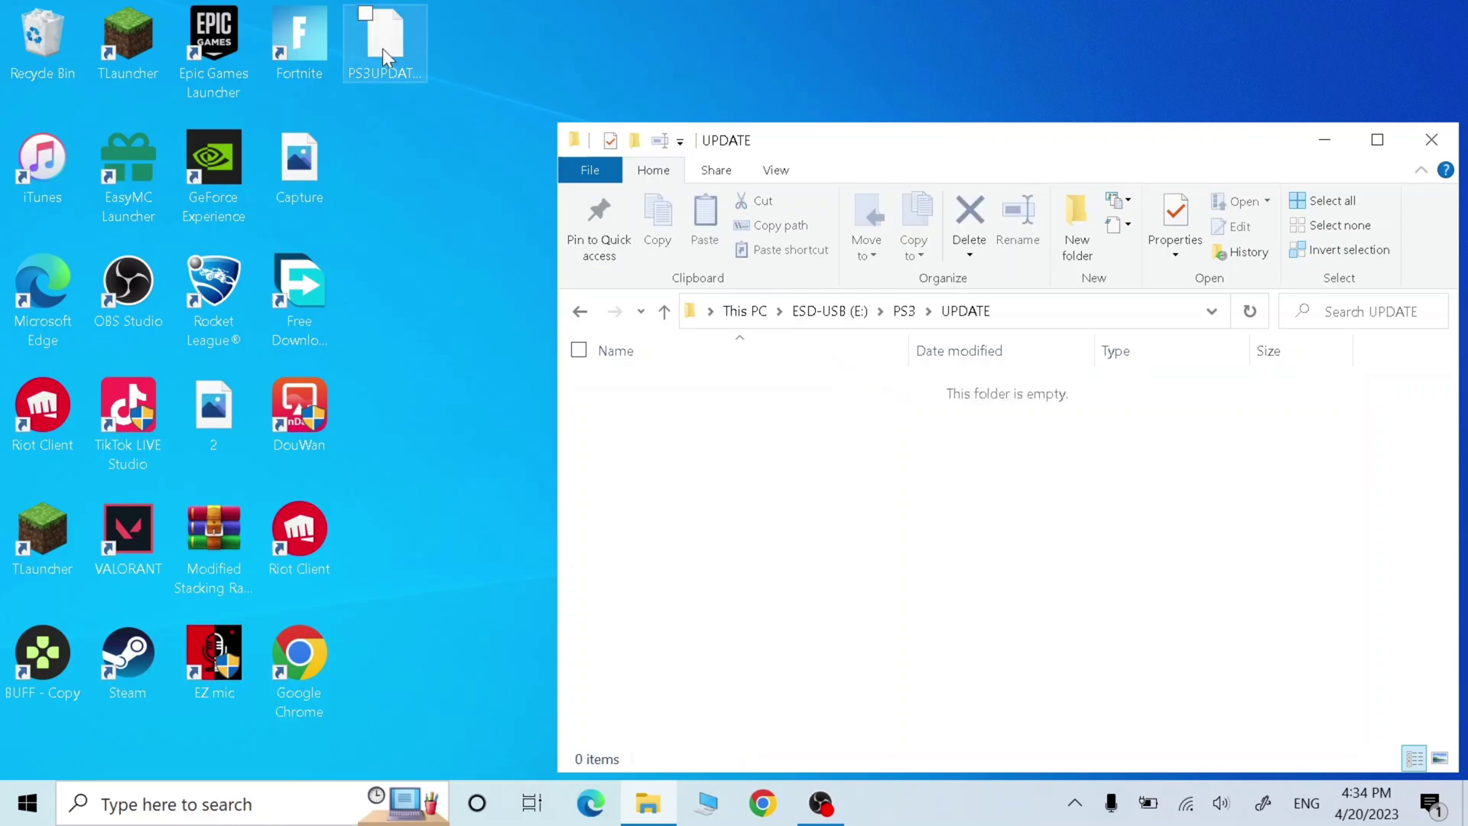
pyautogui.moveTo(381, 48); pyautogui.dragTo(698, 466)
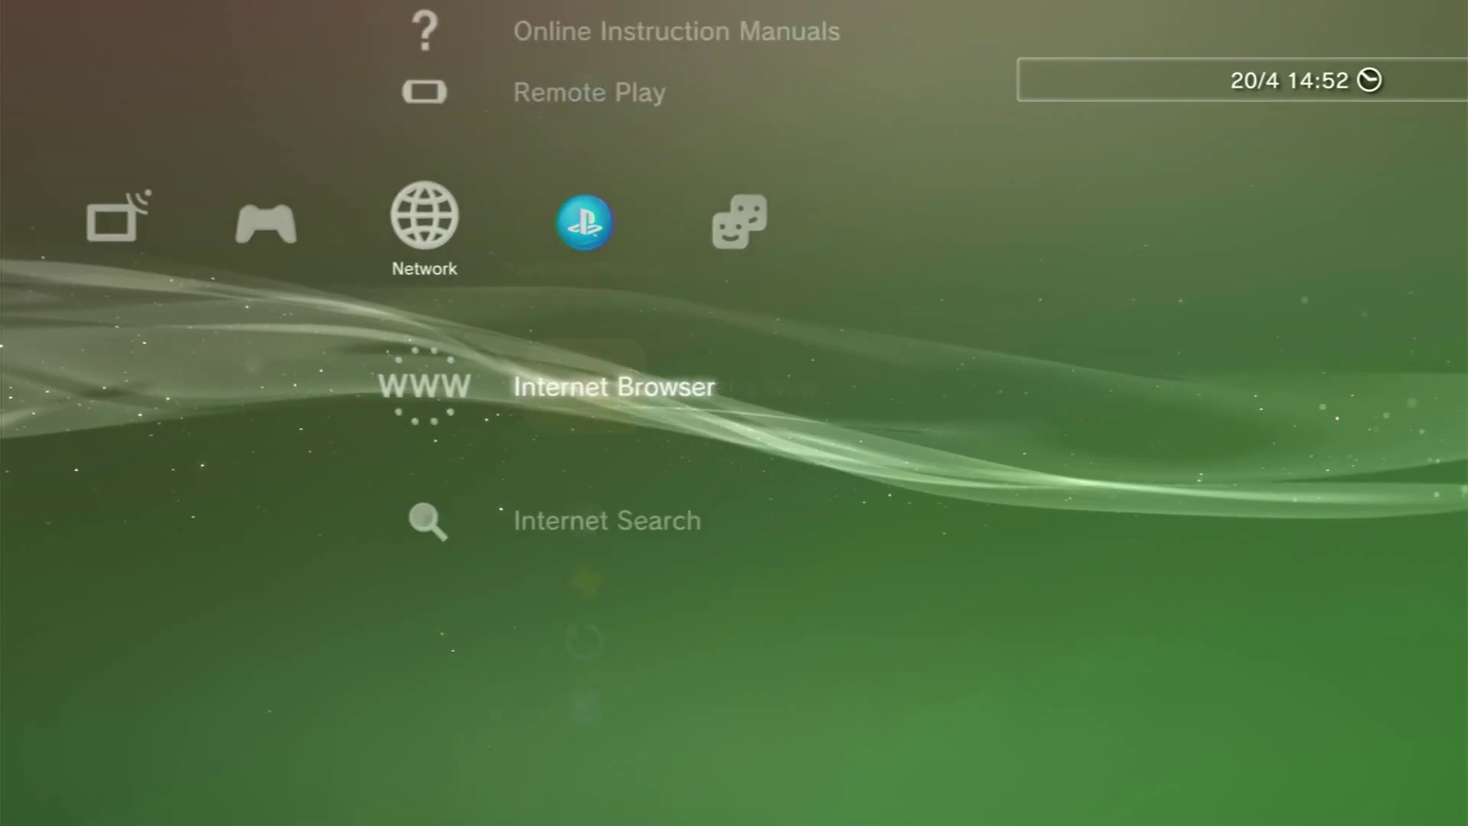
# Switch to the PS3 console's home menu and open System Settings in the Settings category
pyautogui.press('Left')
pyautogui.press('Left')
pyautogui.press('Left')
pyautogui.press('Left')
pyautogui.press('Left')
pyautogui.press('Left')
pyautogui.press('Left')
pyautogui.press('Right')
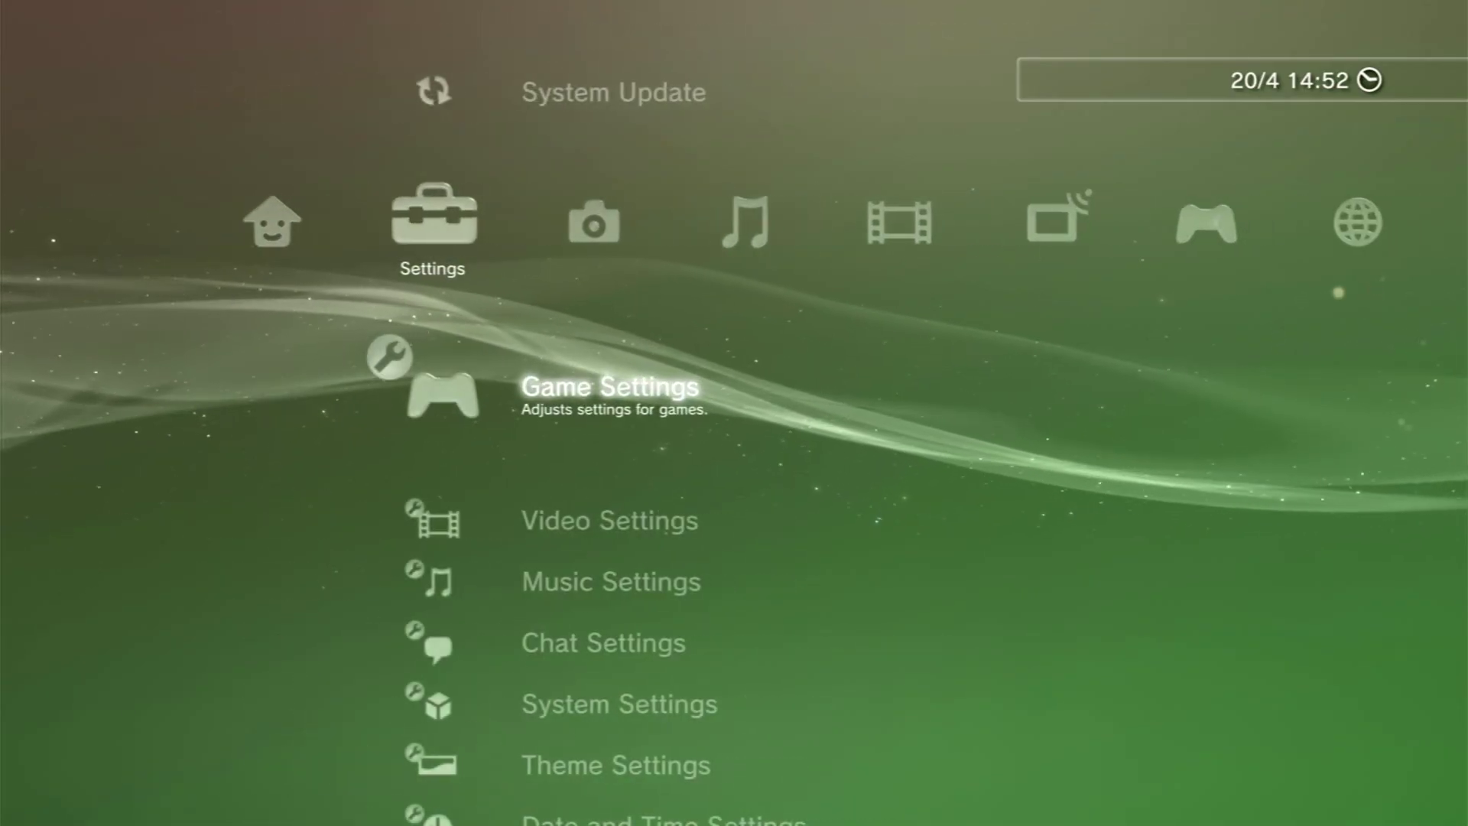
pyautogui.press('Down')
pyautogui.press('Down')
pyautogui.press('Down')
pyautogui.press('Down')
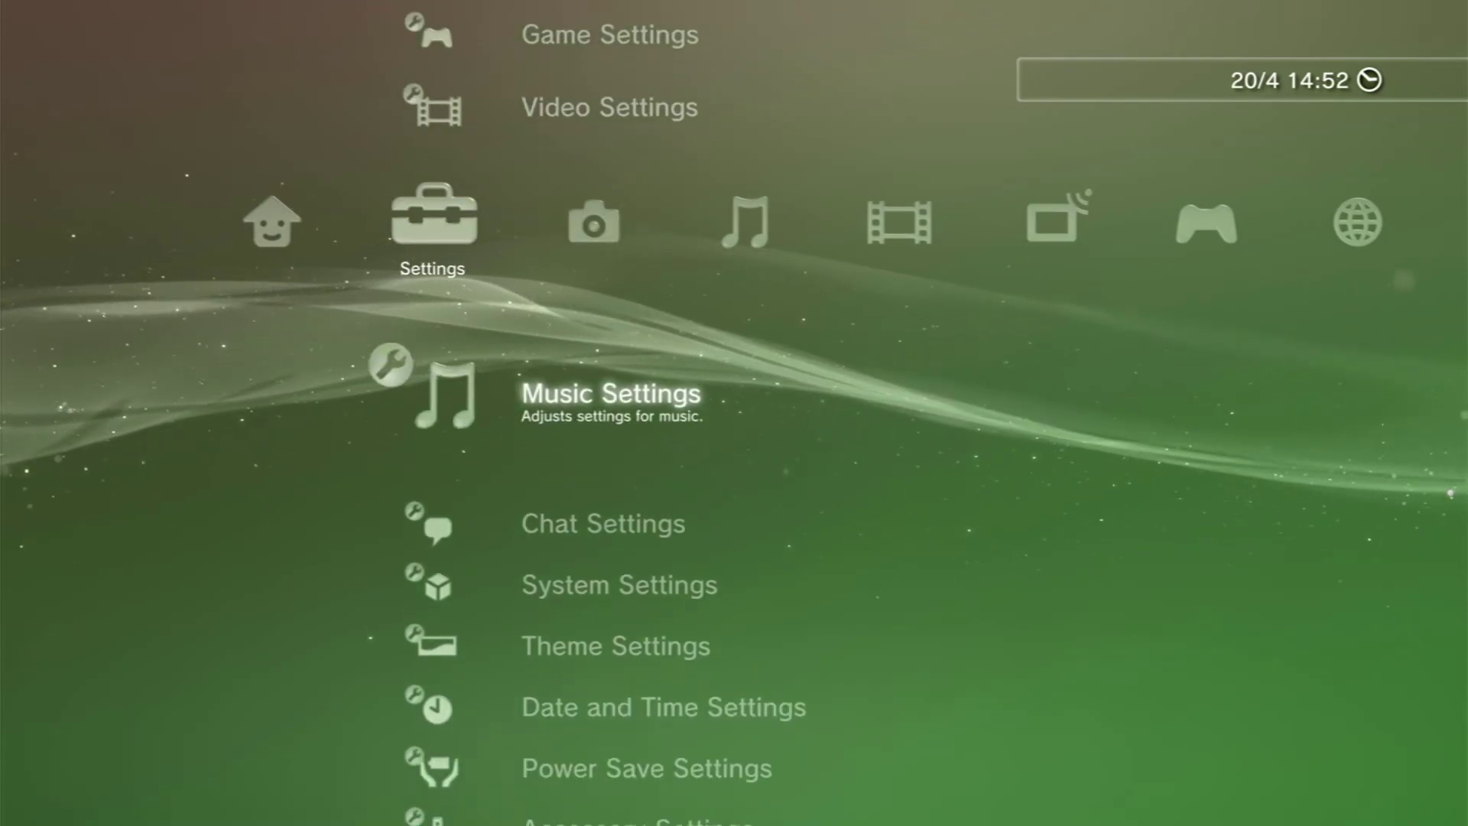
pyautogui.press('Return')
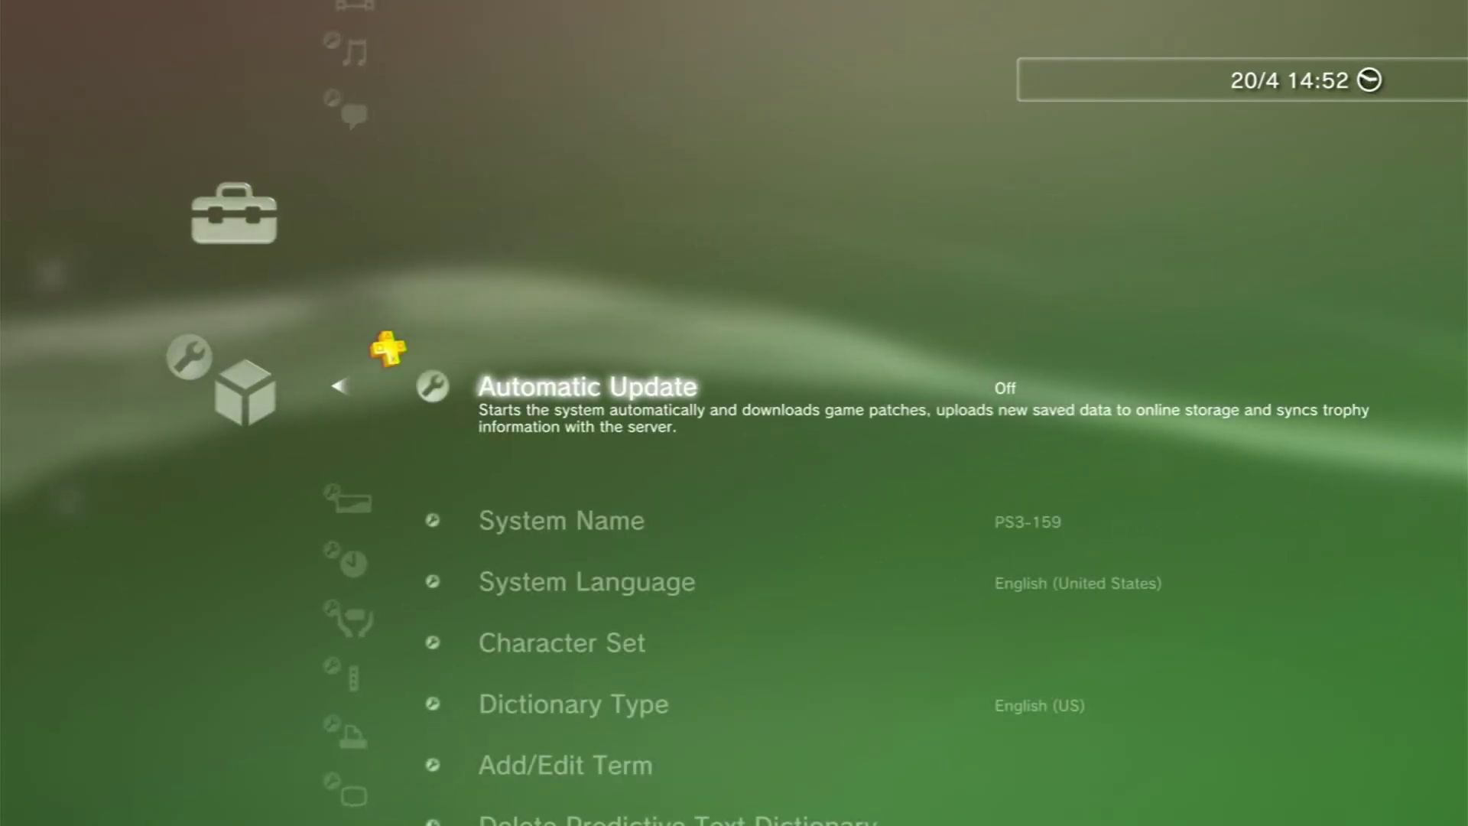
# Open System Information within System Settings to check the console's installed system software version
pyautogui.press('Down')
pyautogui.press('Down')
pyautogui.press('Down')
pyautogui.press('Down')
pyautogui.press('Down')
pyautogui.press('Down')
pyautogui.press('Down')
pyautogui.press('Down')
pyautogui.press('Down')
pyautogui.press('Down')
pyautogui.press('Down')
pyautogui.press('Down')
pyautogui.press('Down')
pyautogui.press('Down')
pyautogui.press('Down')
pyautogui.press('Down')
pyautogui.press('Down')
pyautogui.press('Down')
pyautogui.press('Down')
pyautogui.press('Down')
pyautogui.press('Down')
pyautogui.press('Down')
pyautogui.press('Down')
pyautogui.press('Down')
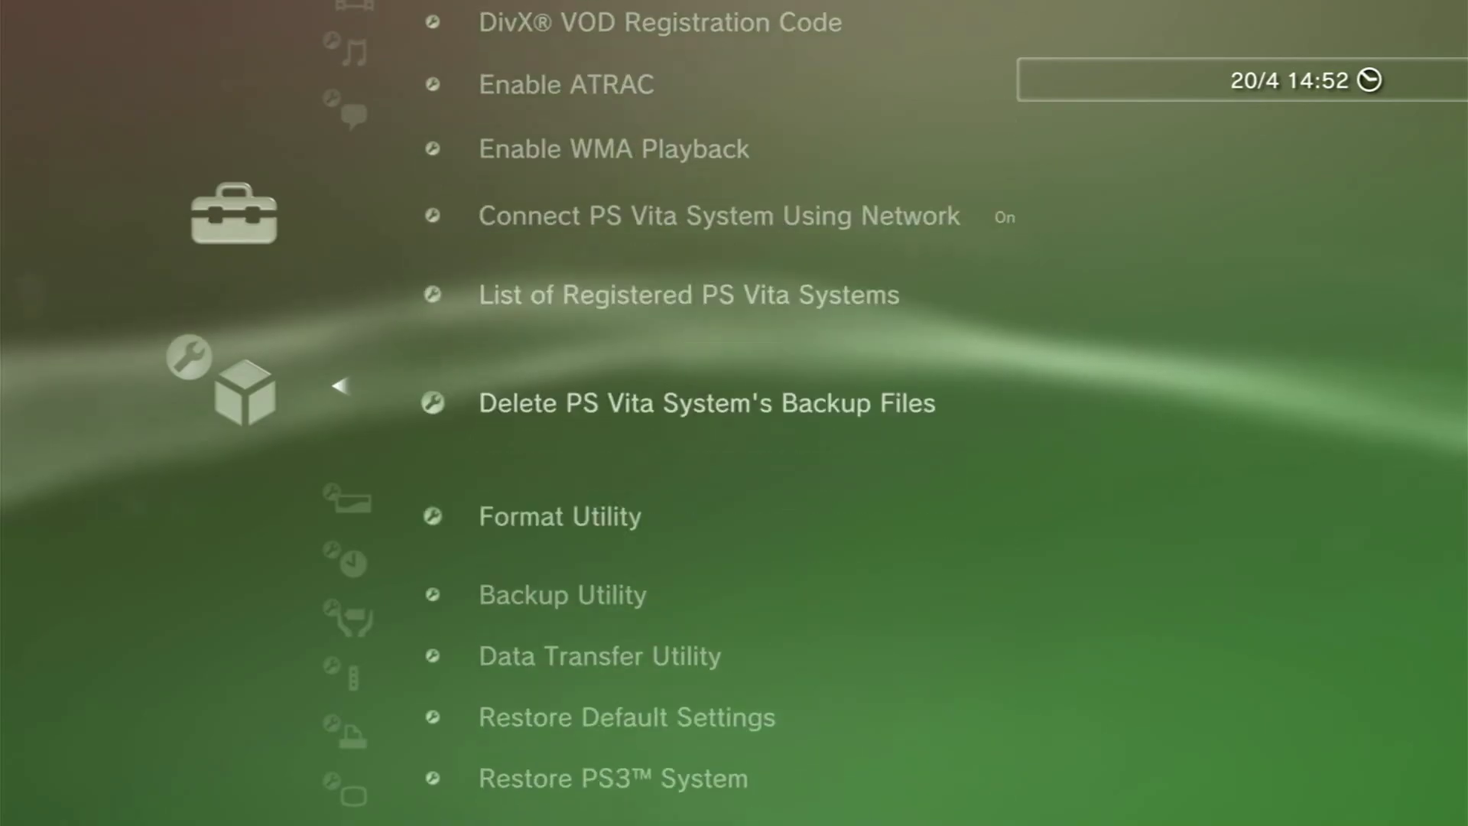
pyautogui.press('Up')
pyautogui.press('Return')
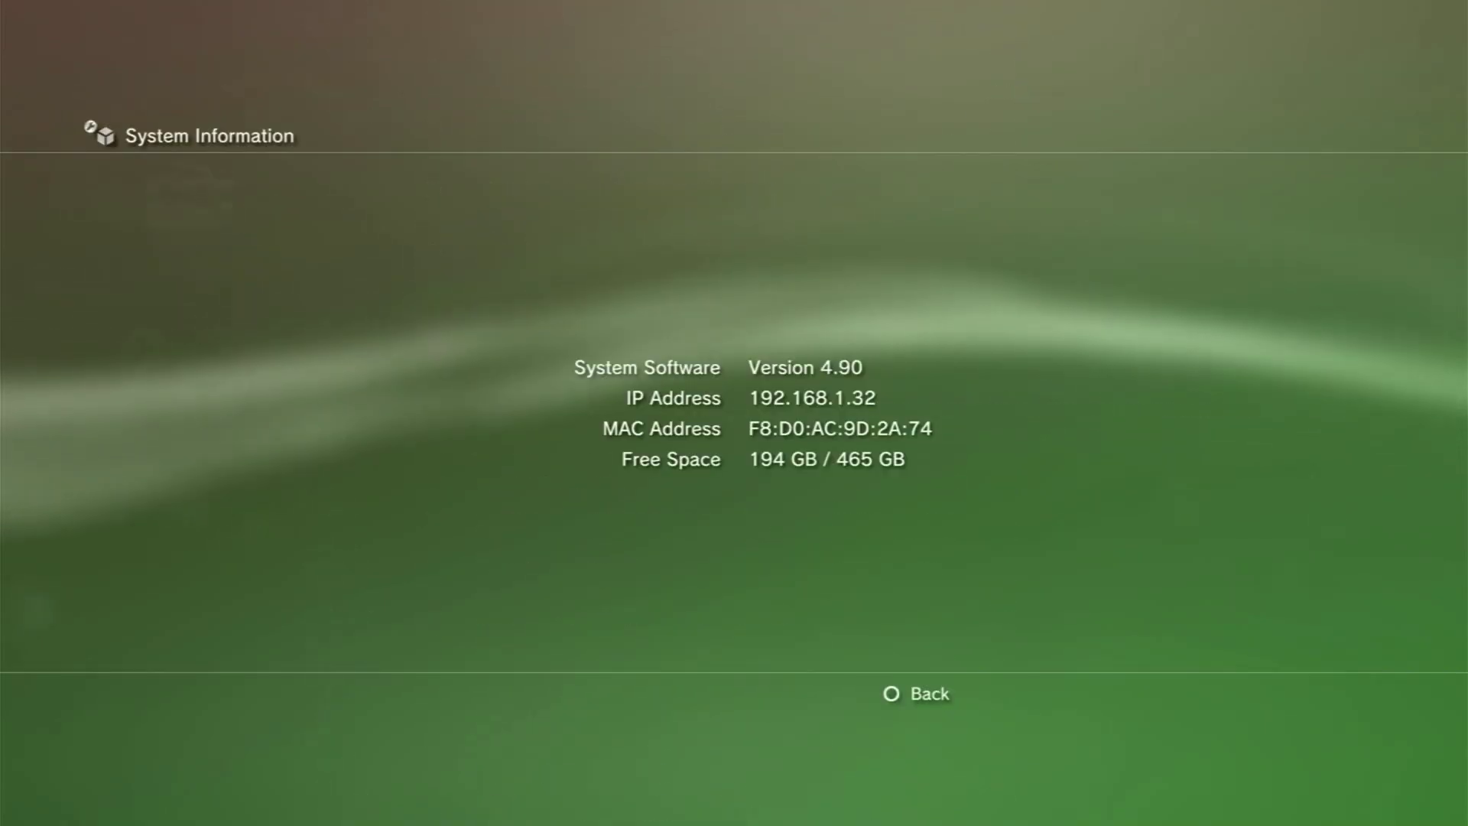